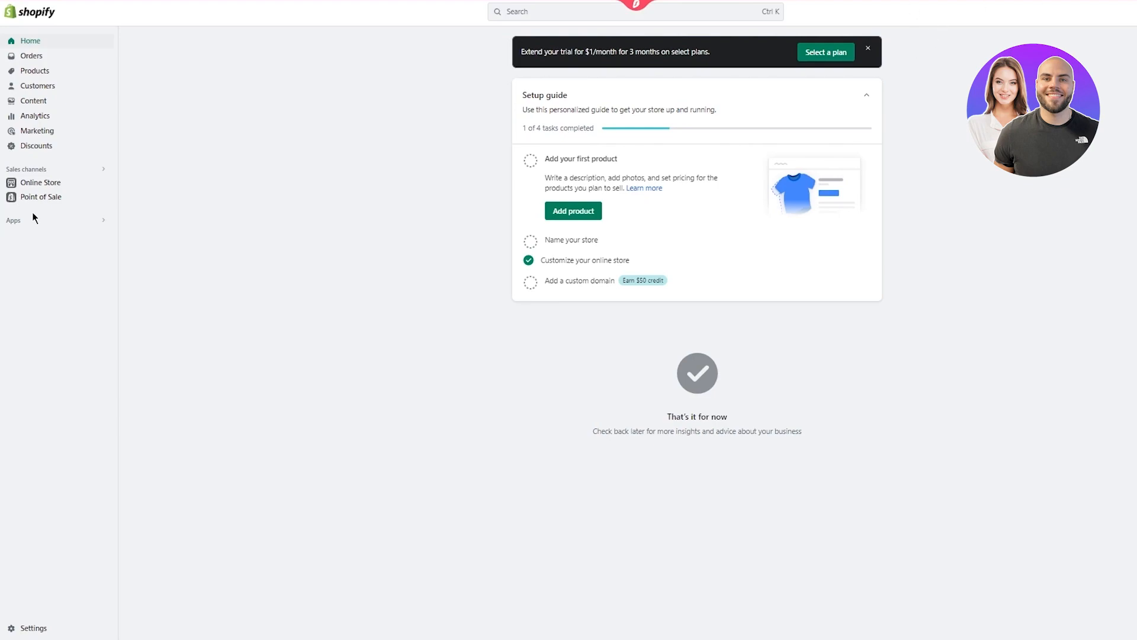
# Step: Open the Online Store section of Shopify, and search the web for "leandomainsearch" in the browser
pyautogui.click(40, 182)
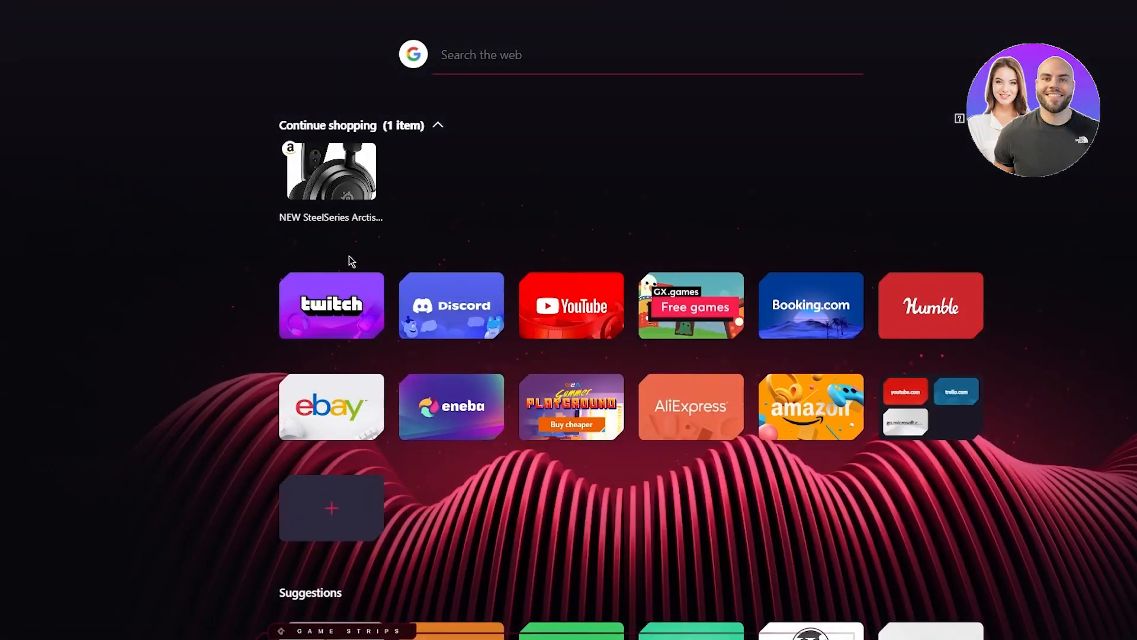
pyautogui.hotkey('ctrl', 'l')
pyautogui.write('le')
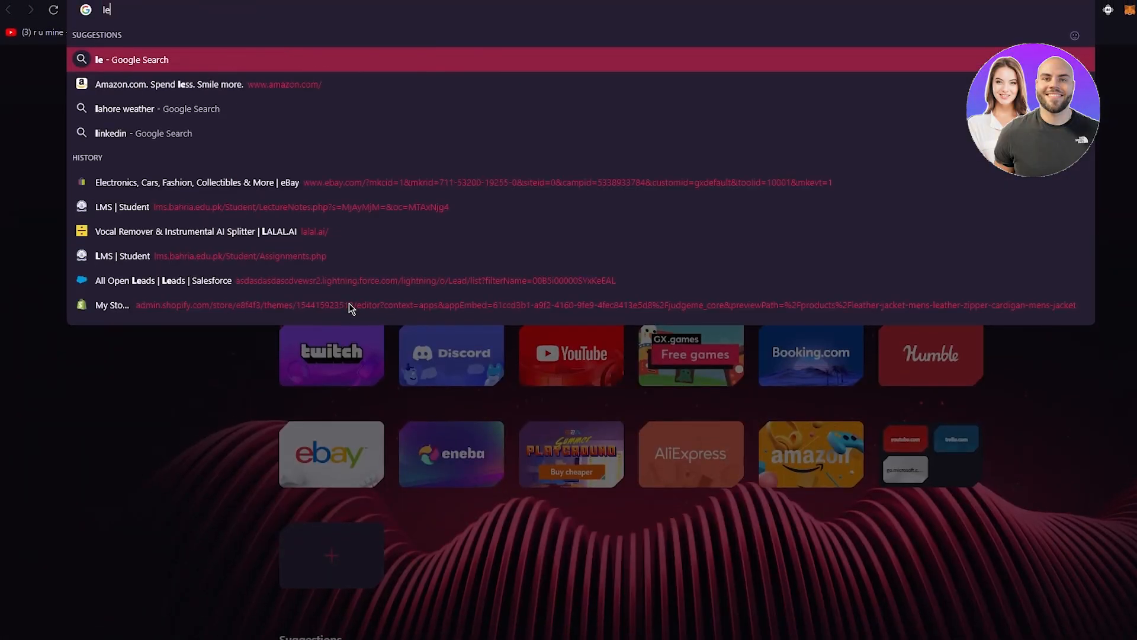
pyautogui.write('andom')
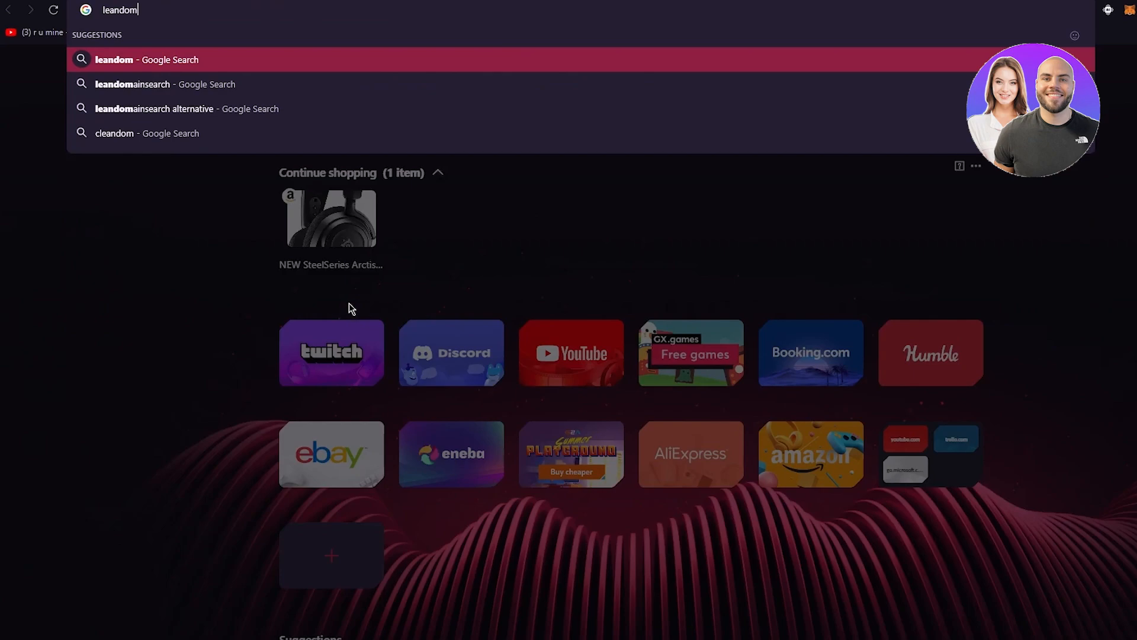
pyautogui.write('ainsearch')
pyautogui.press('Return')
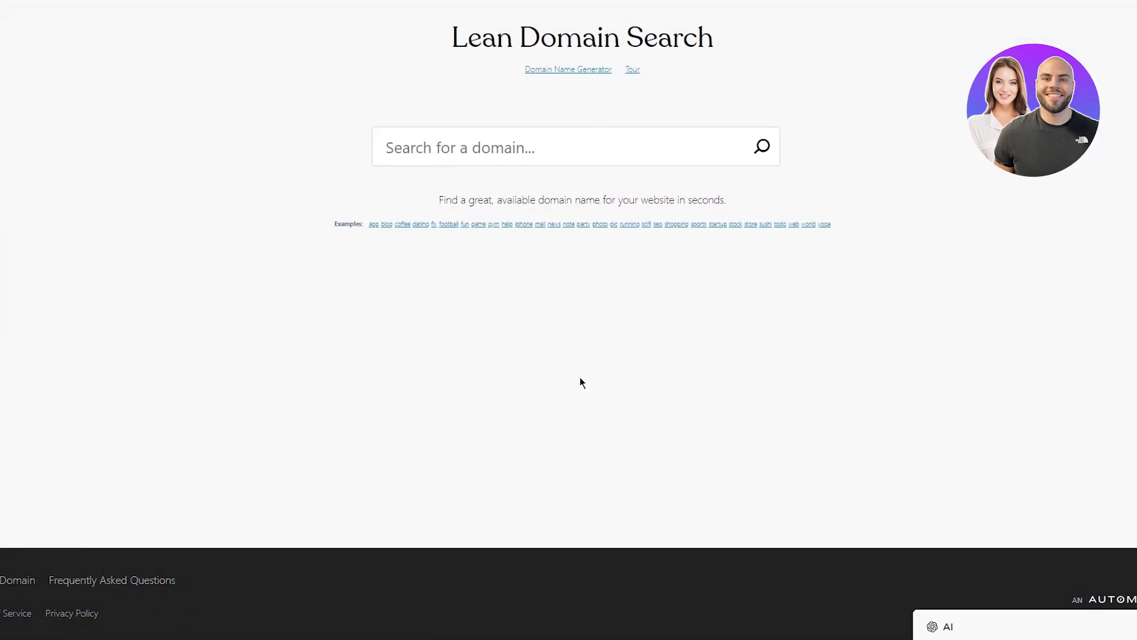
# Step: Search Lean Domain Search for available domain names using "johns shack", without the apostrophe
pyautogui.click(566, 164)
pyautogui.click(622, 133)
pyautogui.write("john's shack")
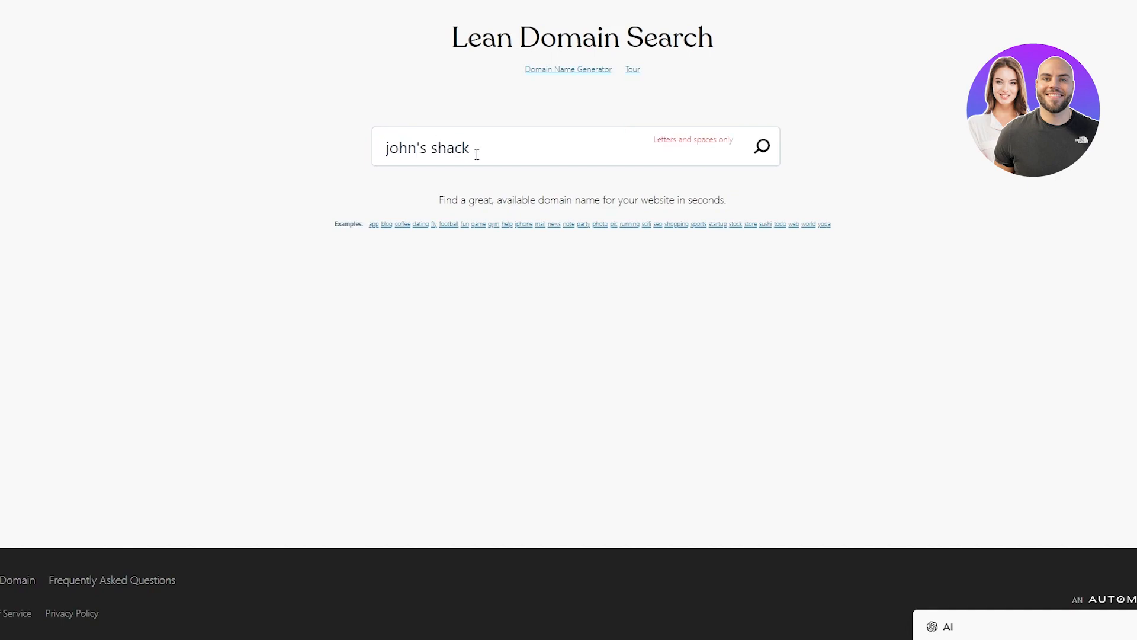
pyautogui.press('Left')
pyautogui.press('Left')
pyautogui.press('Left')
pyautogui.press('Left')
pyautogui.press('Left')
pyautogui.press('Left')
pyautogui.press('Left')
pyautogui.press('BackSpace')
pyautogui.press('Return')
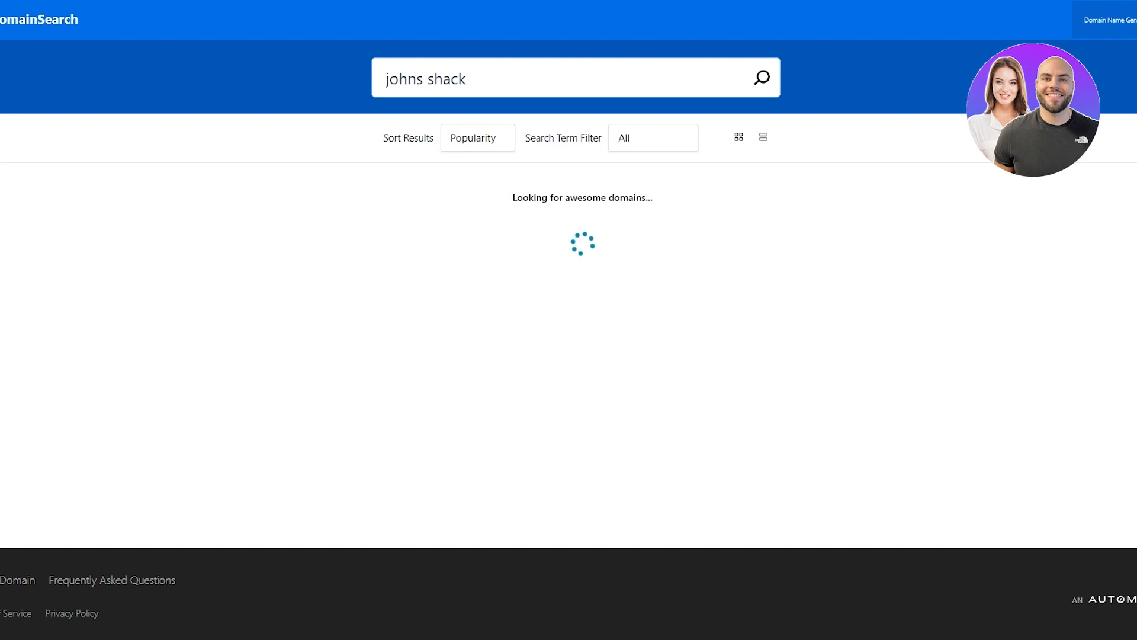
# Step: Remove the space from the search term and look for domains matching "johnsshack"
pyautogui.hotkey('ctrl', 'Left')
pyautogui.press('BackSpace')
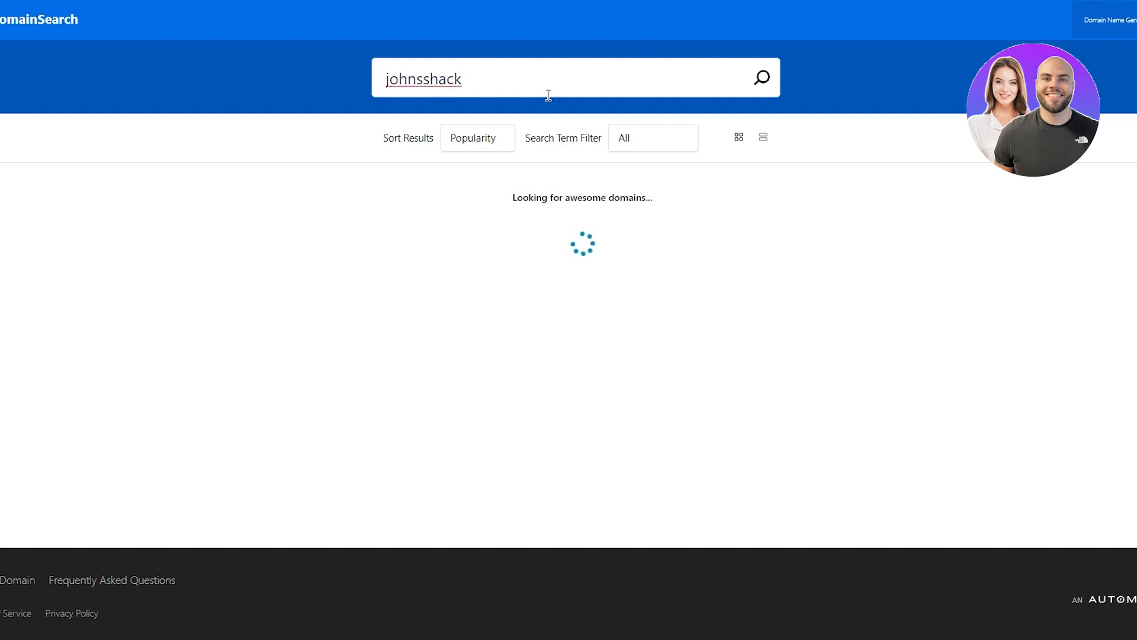
pyautogui.click(764, 78)
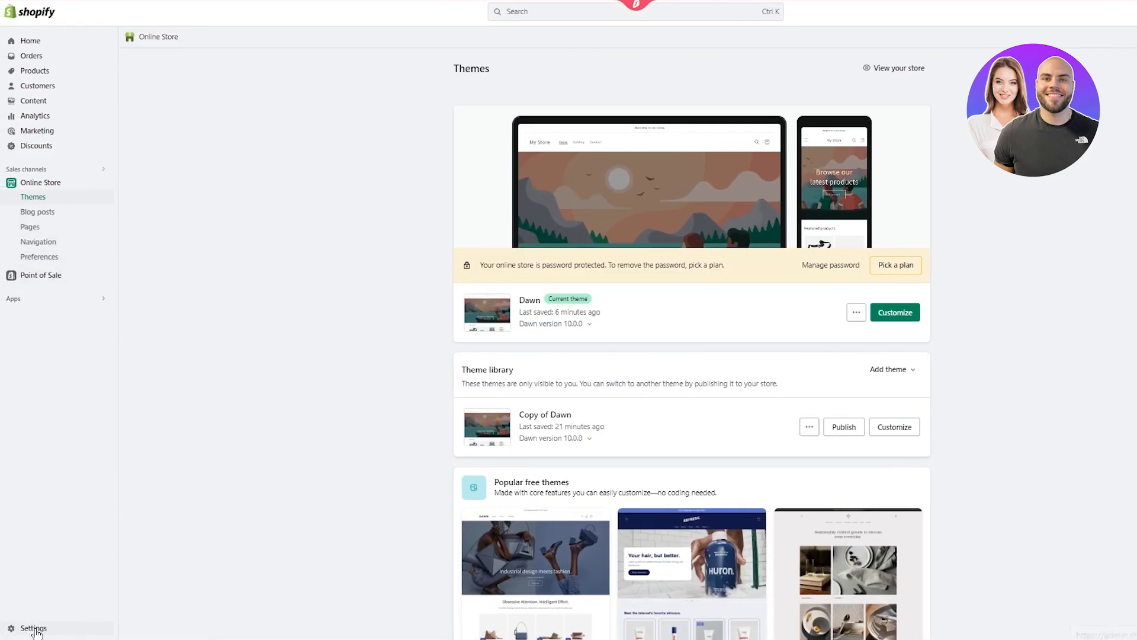
# Step: Switch to Shopify, view the store's Domains settings with the options to buy or connect a domain, and close the settings
pyautogui.click(34, 629)
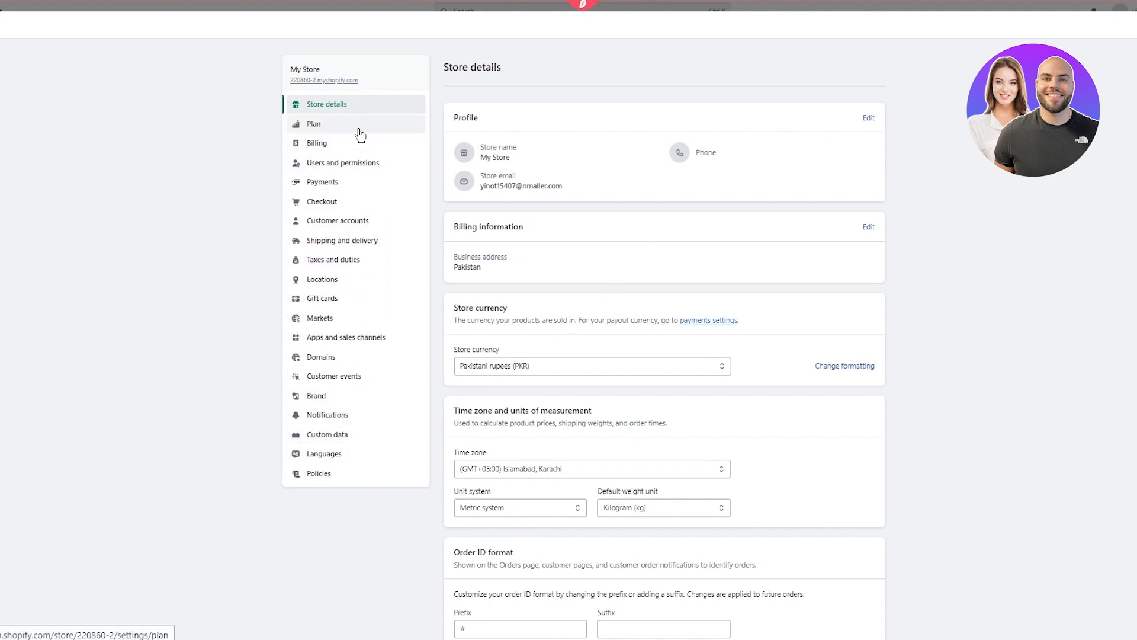
pyautogui.click(335, 357)
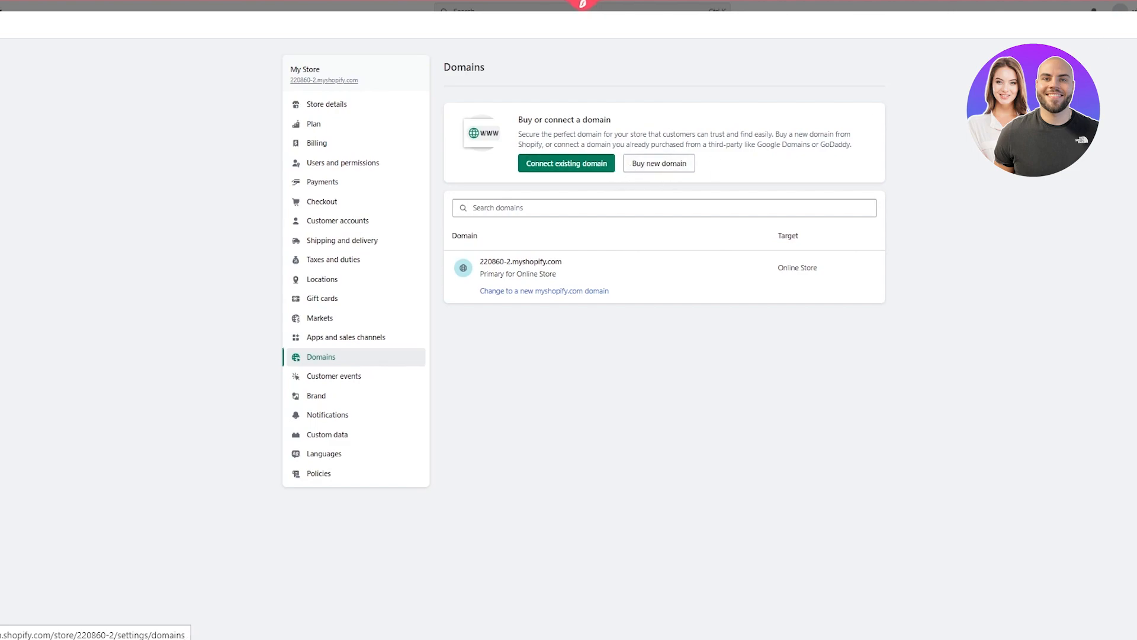
pyautogui.click(1134, 25)
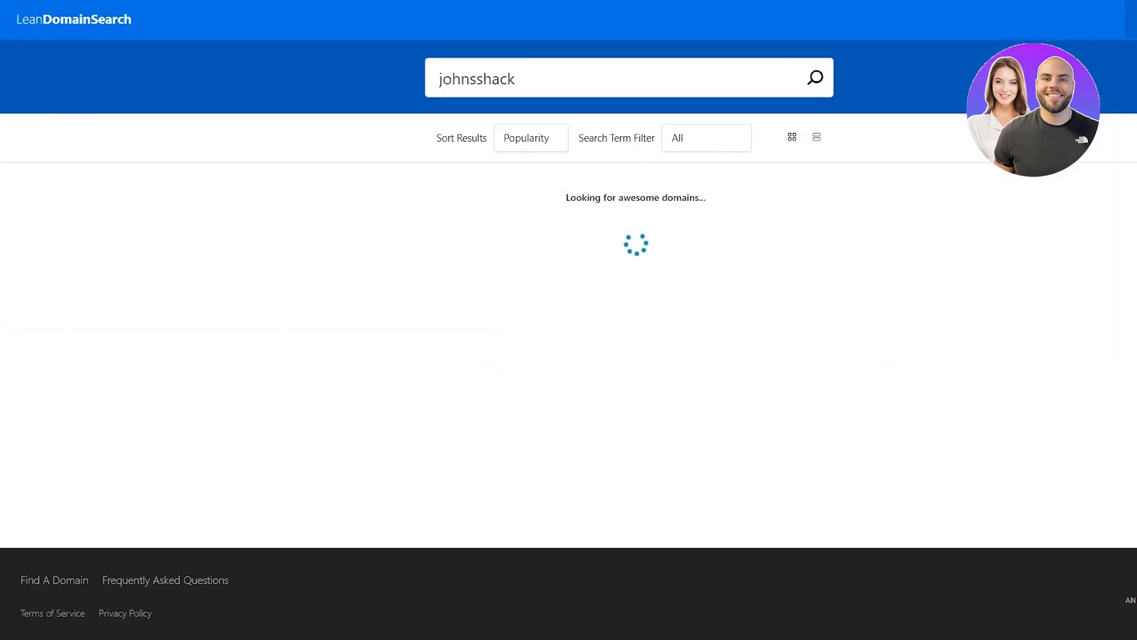
# Step: Open canva.com in the browser and dismiss the Canva Pro free trial offer
pyautogui.hotkey('ctrl', 'l')
pyautogui.write('canv')
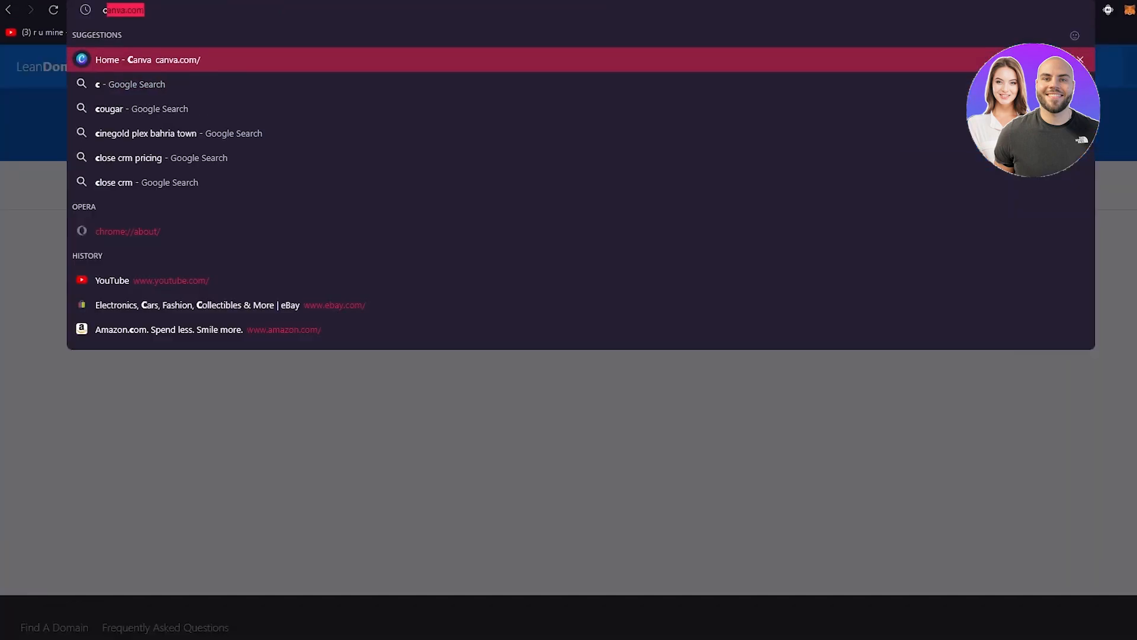
pyautogui.press('Return')
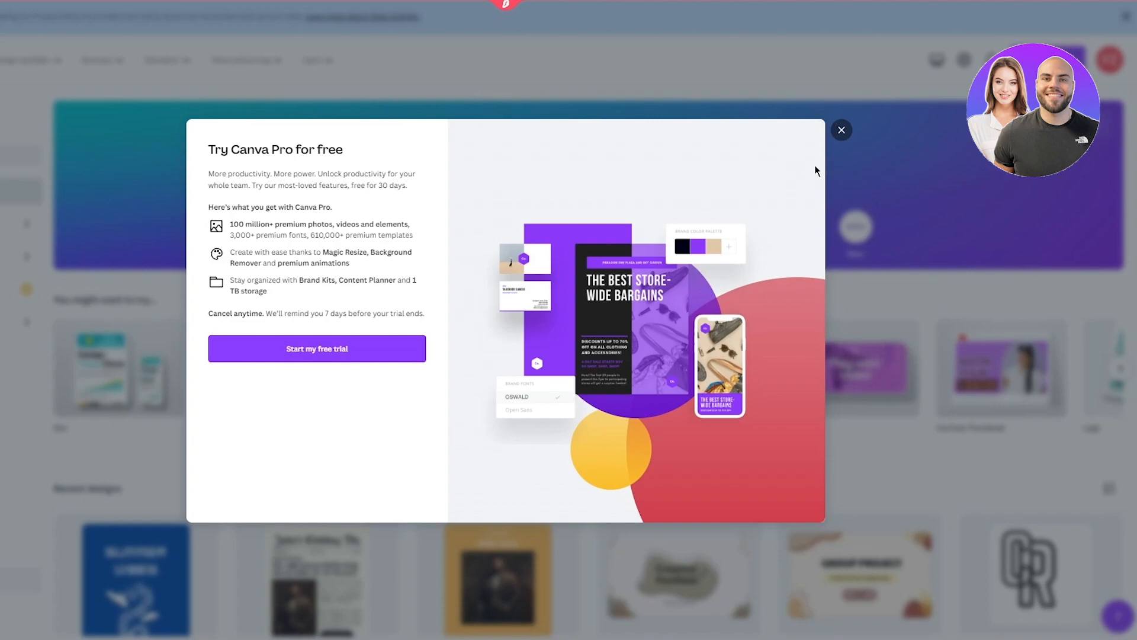
pyautogui.click(842, 130)
# Step: Create a new blank design of the Logo type
pyautogui.click(1037, 60)
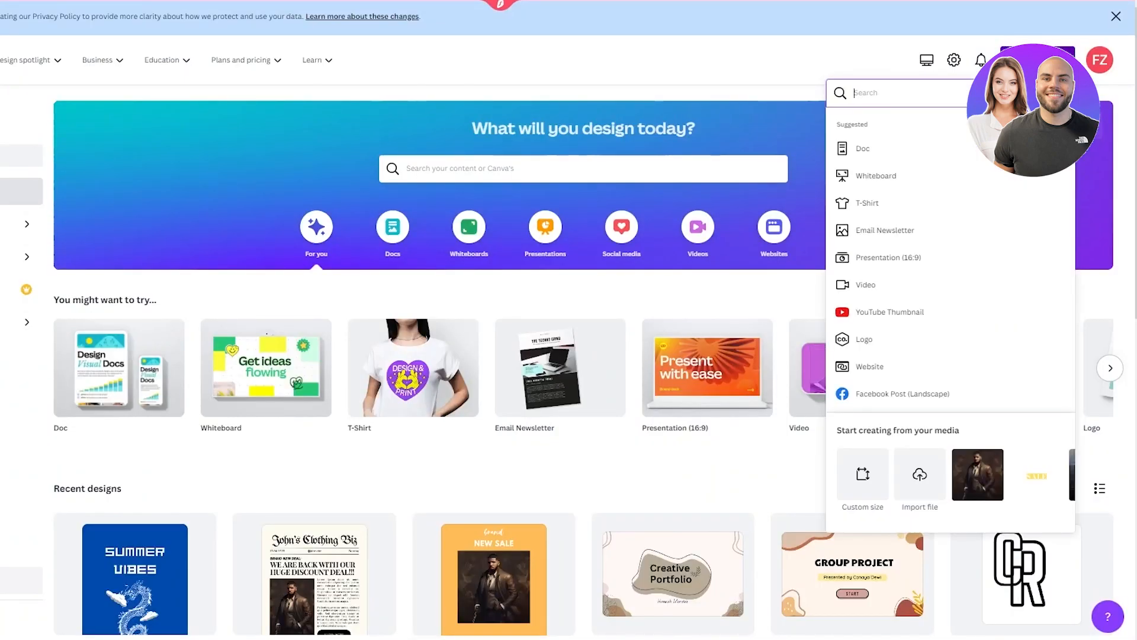
pyautogui.write('logo')
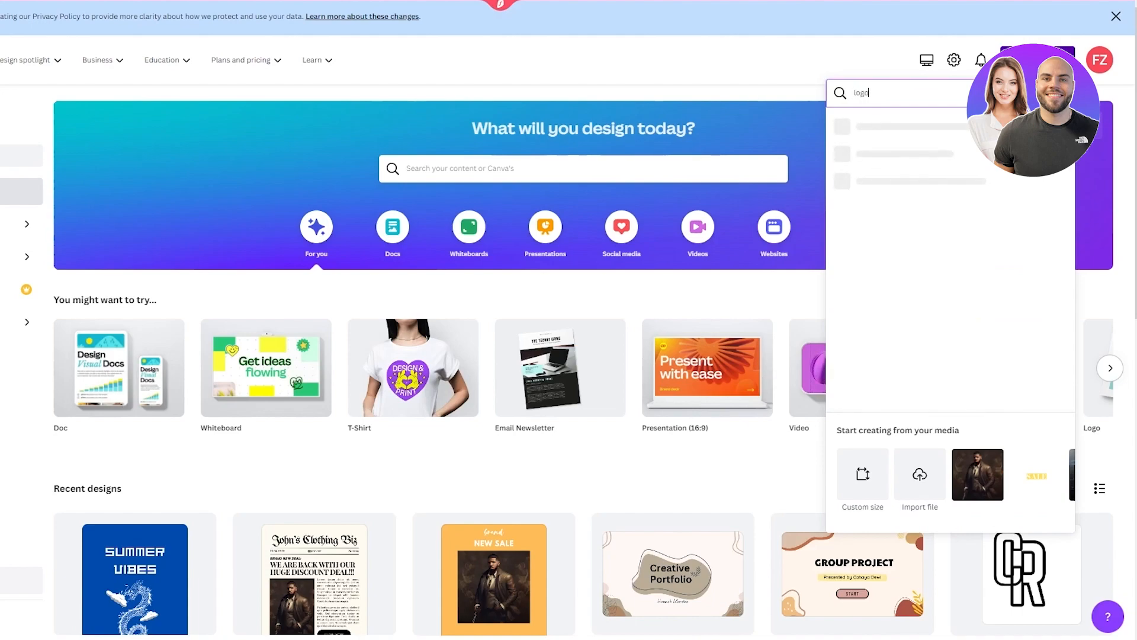
pyautogui.click(896, 129)
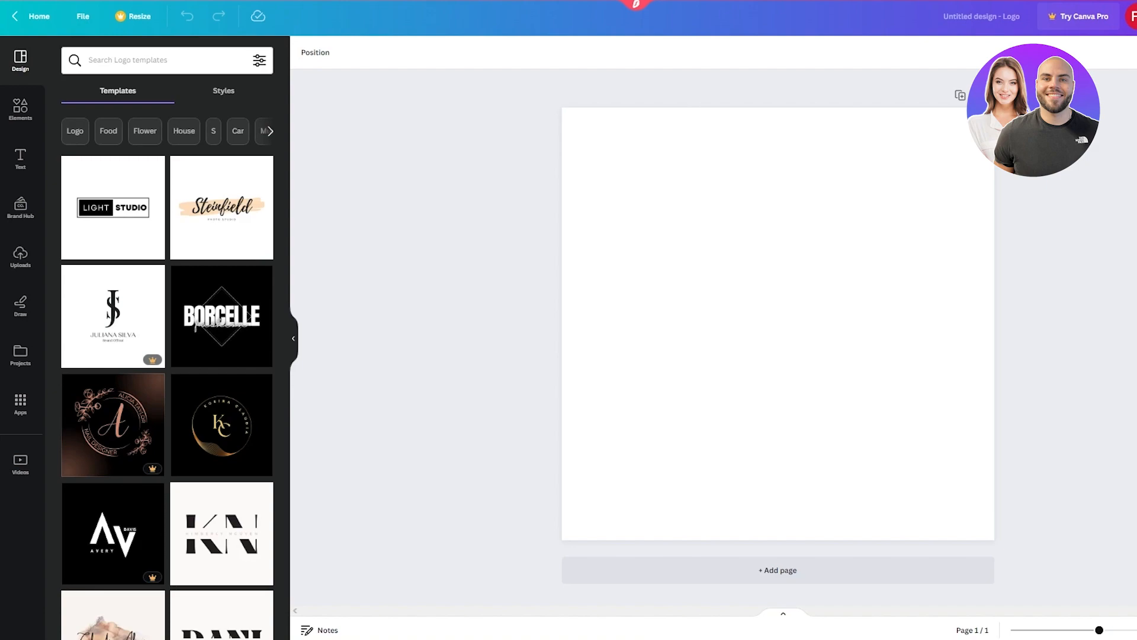
# Step: Set the logo page's background to the solid dark blue from the default colors
pyautogui.click(926, 291)
pyautogui.click(306, 52)
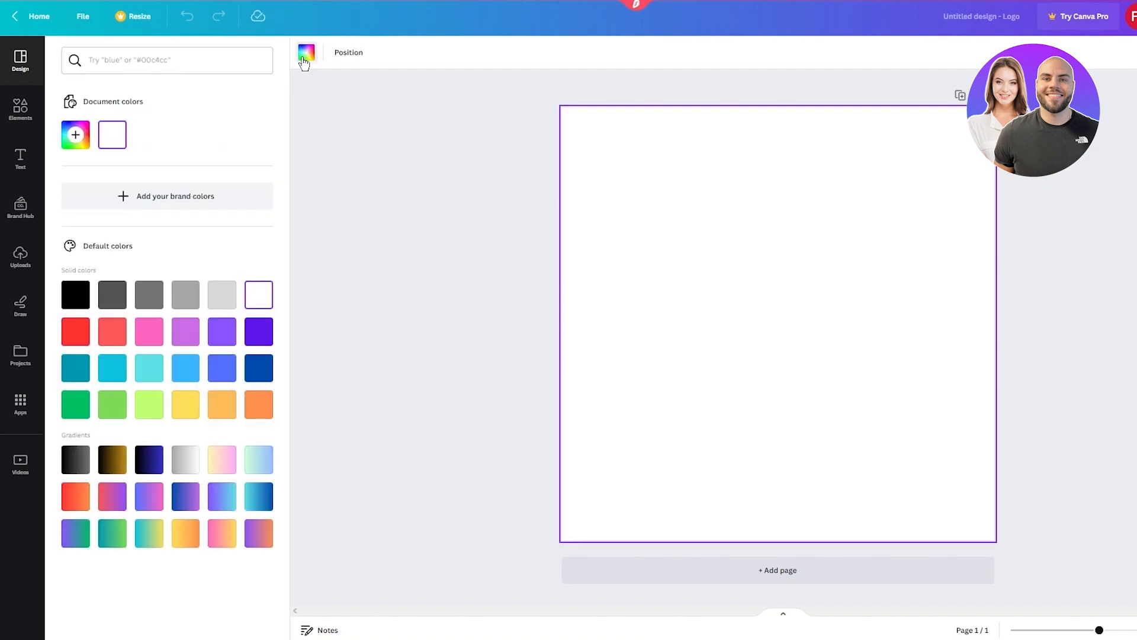
pyautogui.click(258, 367)
pyautogui.click(436, 311)
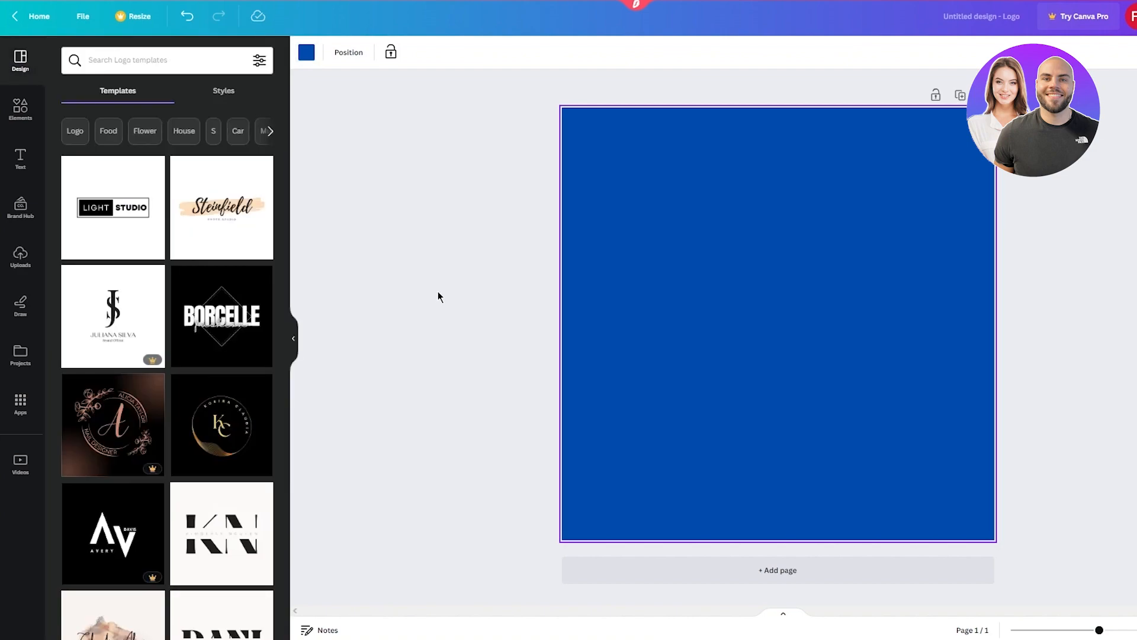
# Step: Search the design elements for "banner"
pyautogui.click(20, 109)
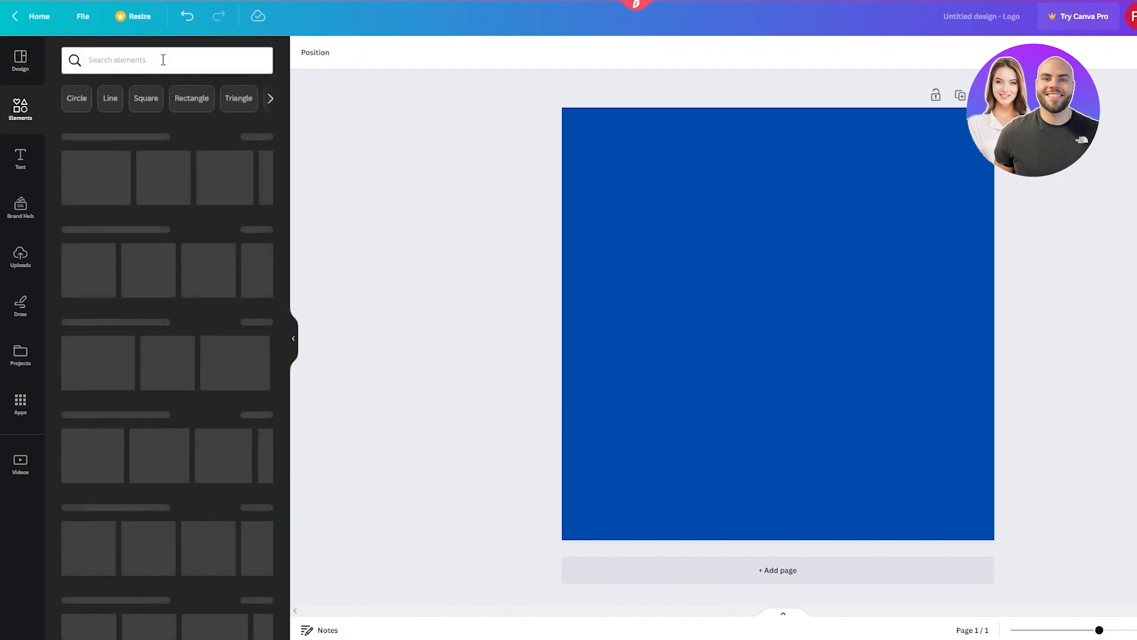
pyautogui.click(178, 59)
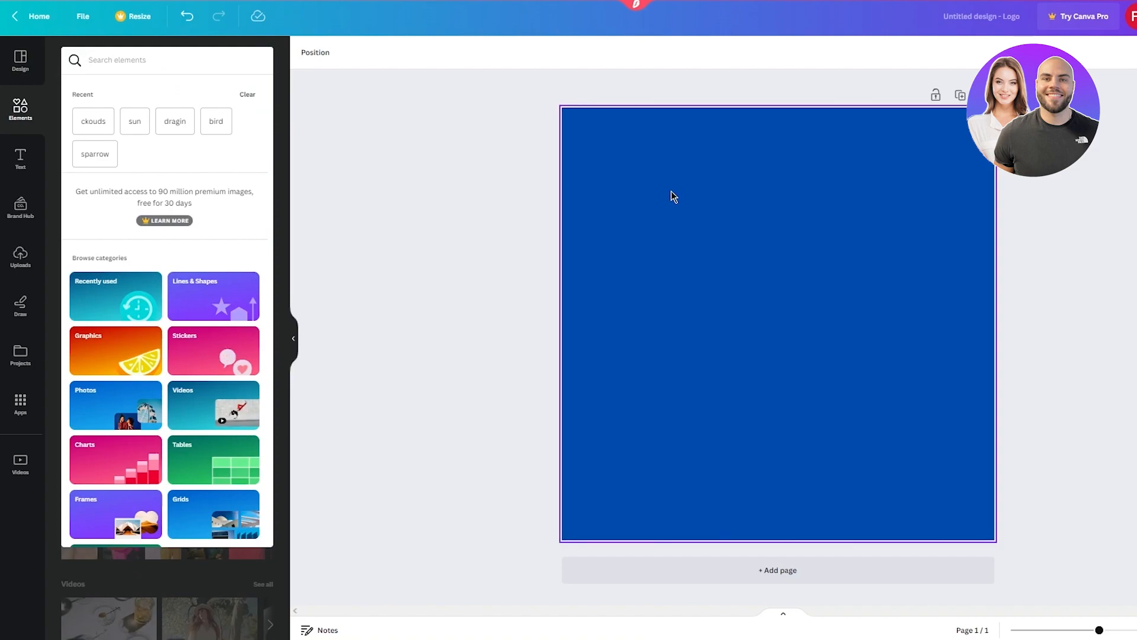
pyautogui.write('banner')
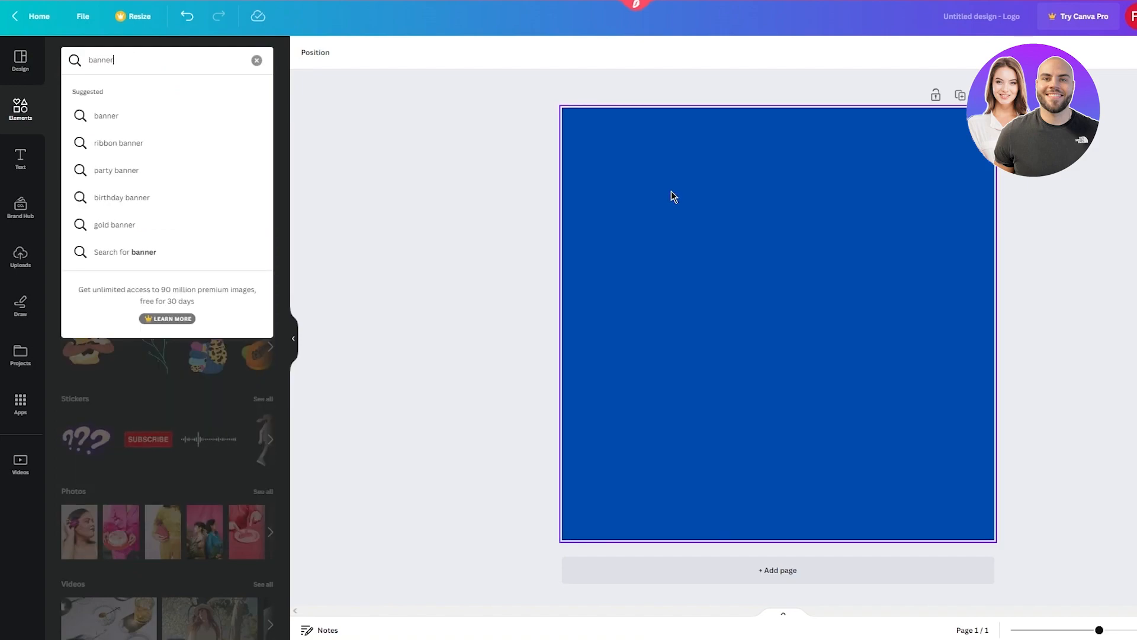
pyautogui.press('Return')
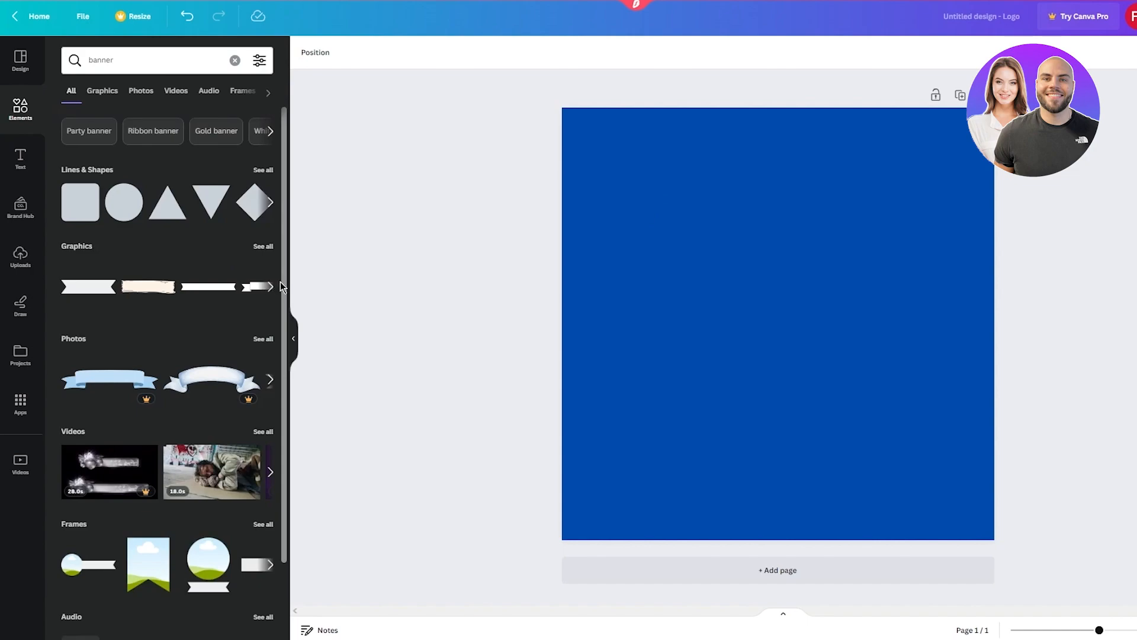
# Step: Add the white folded ribbon banner with black outline from the graphics results and enlarge it, centred, across most of the page width
pyautogui.click(272, 291)
pyautogui.click(272, 290)
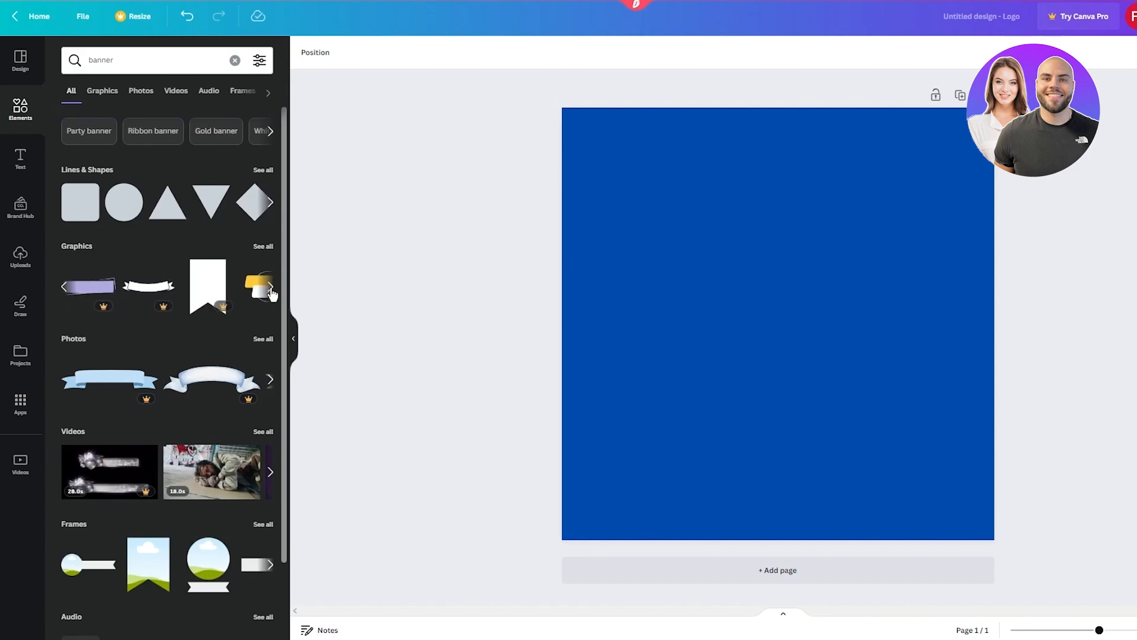
pyautogui.click(272, 290)
pyautogui.scroll(-2, 201, 293)
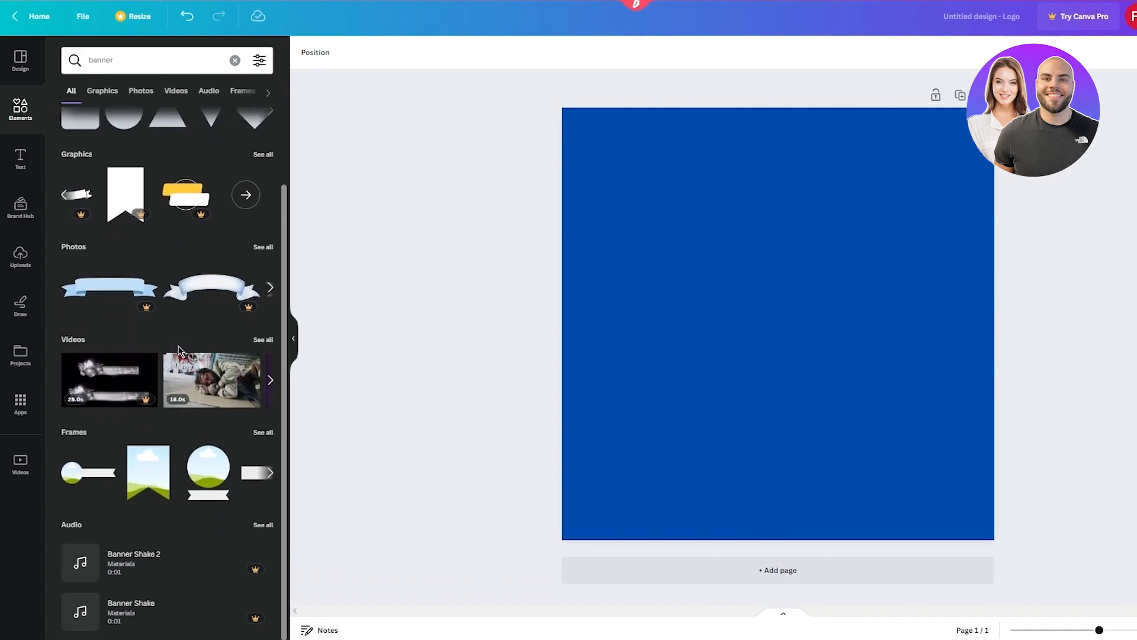
pyautogui.click(61, 189)
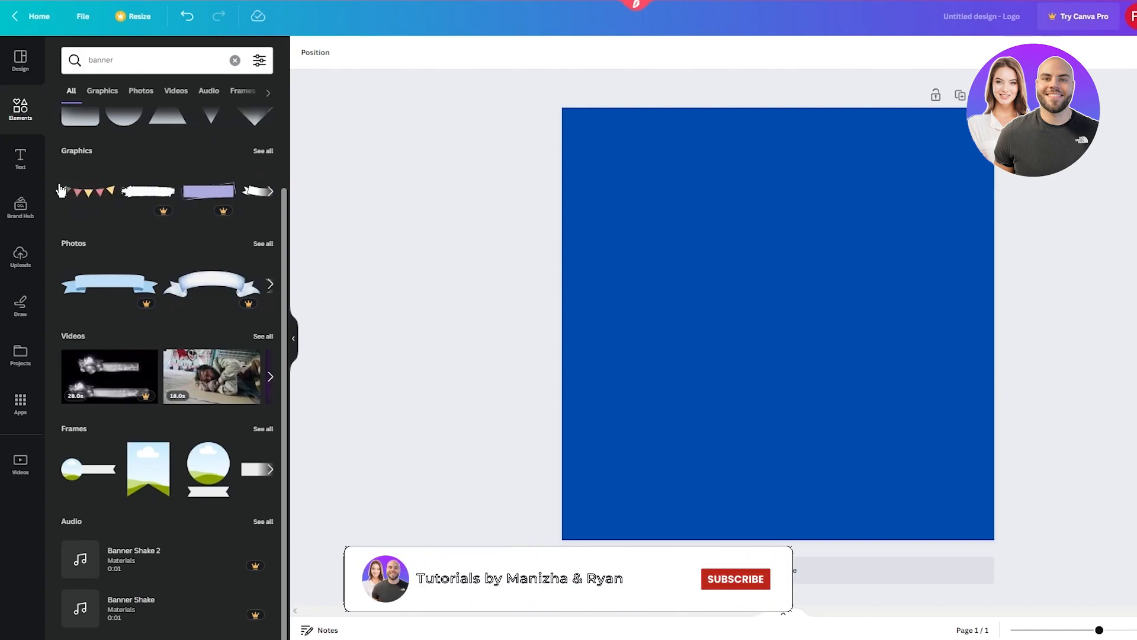
pyautogui.click(61, 191)
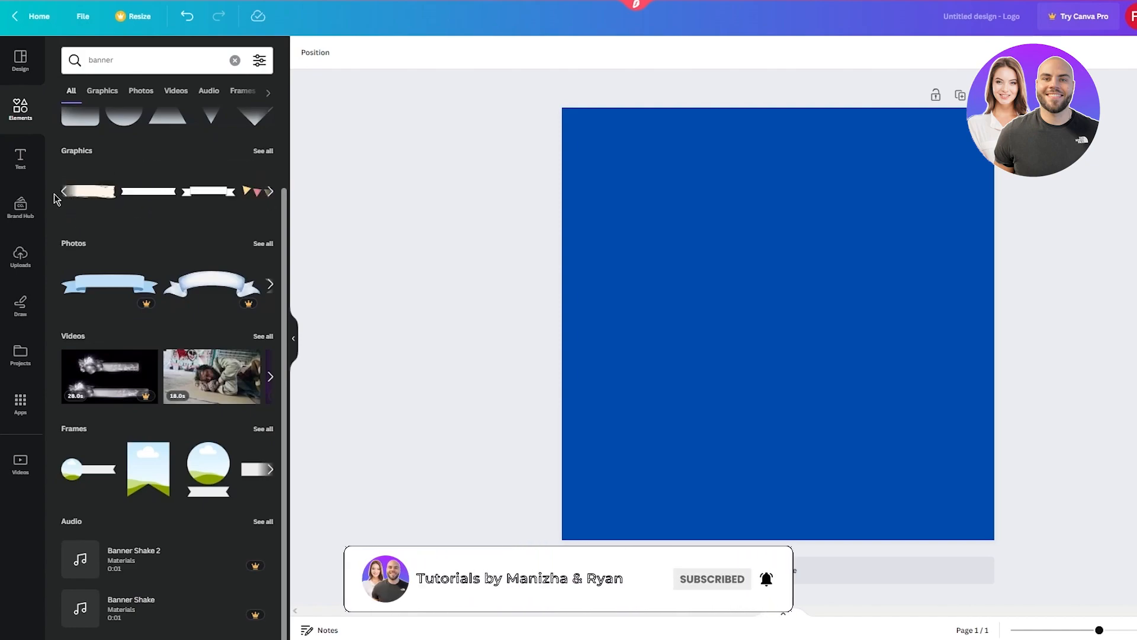
pyautogui.click(190, 196)
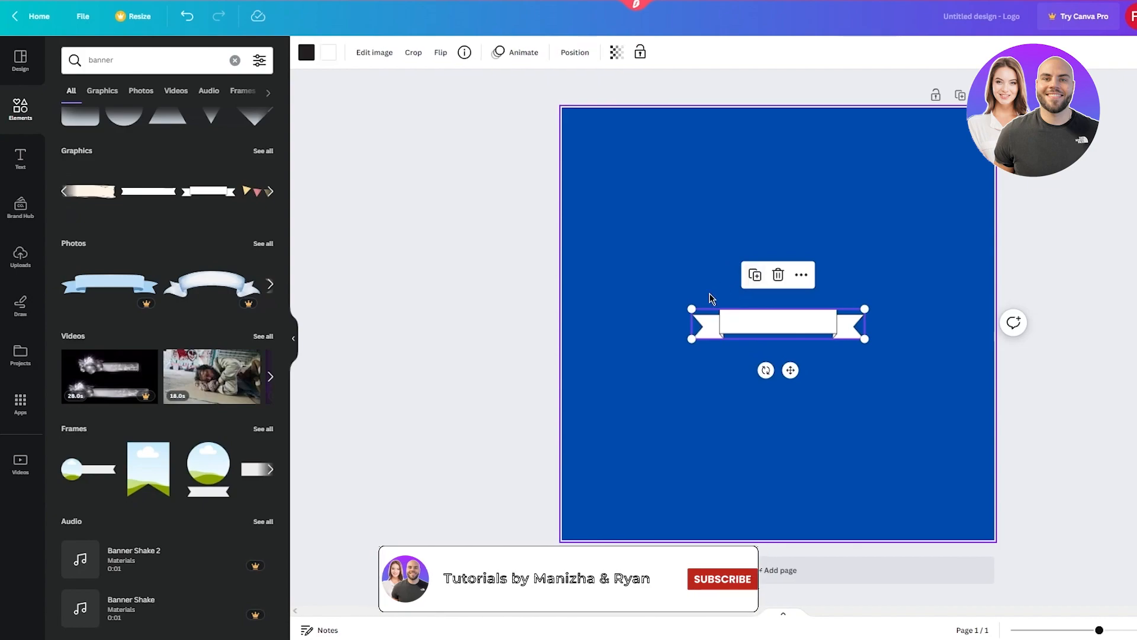
pyautogui.moveTo(693, 307); pyautogui.dragTo(498, 206)
pyautogui.moveTo(697, 303); pyautogui.dragTo(767, 313)
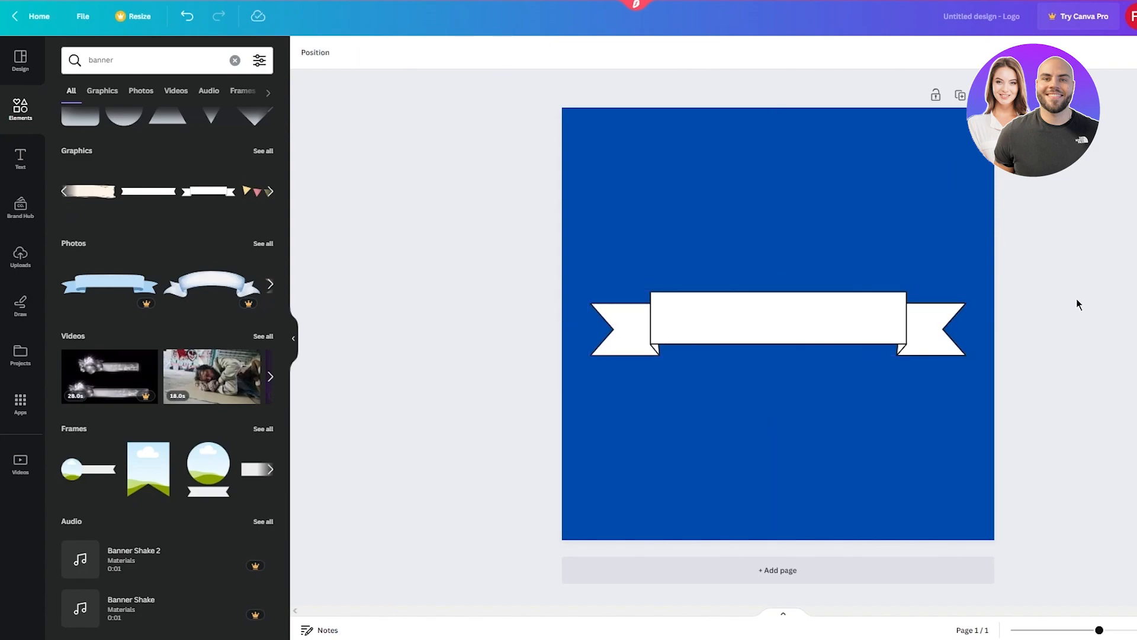
# Step: Add the recently used "Graphic Design" text combination and delete its "Riverside High School Computer Club" line and its date, time and room lines
pyautogui.click(18, 158)
pyautogui.scroll(-5, 173, 266)
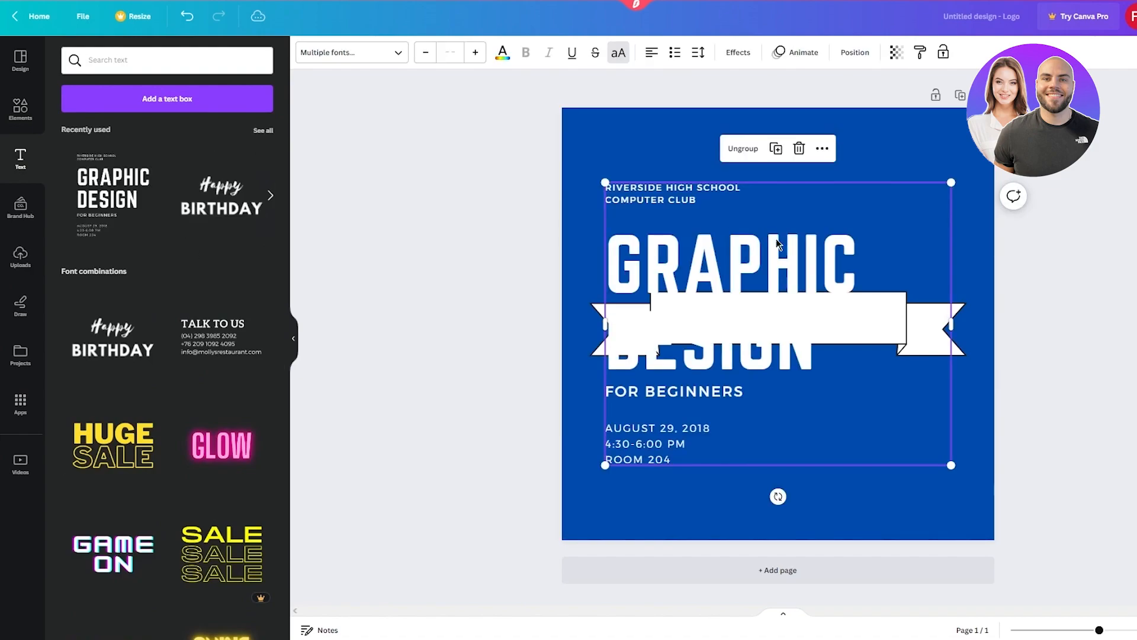
pyautogui.click(717, 186)
pyautogui.press('Delete')
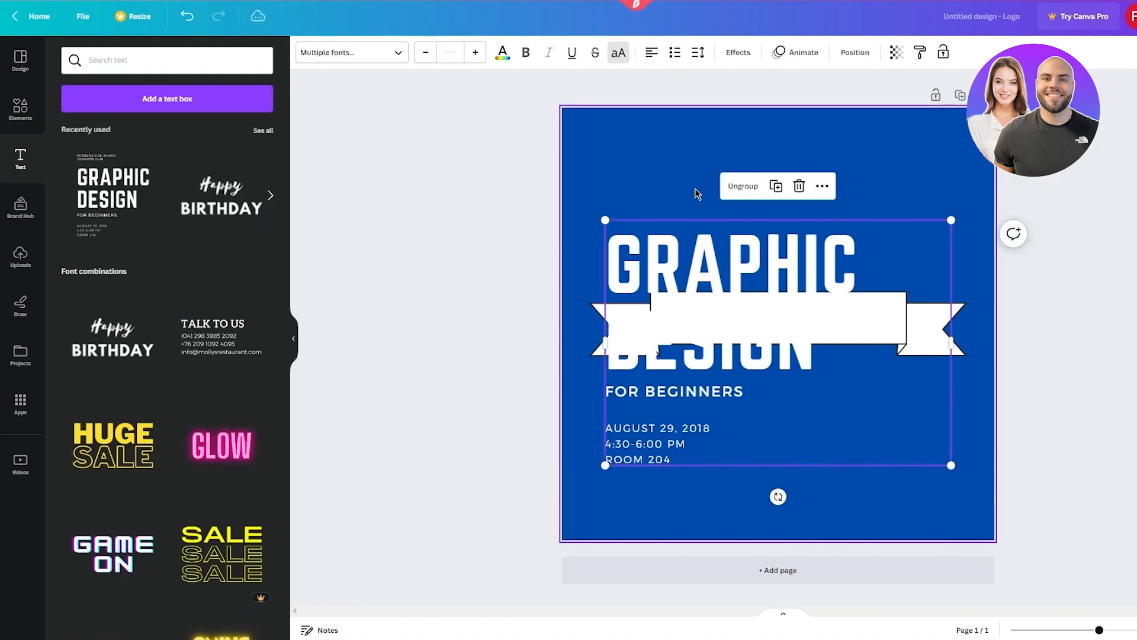
pyautogui.click(685, 427)
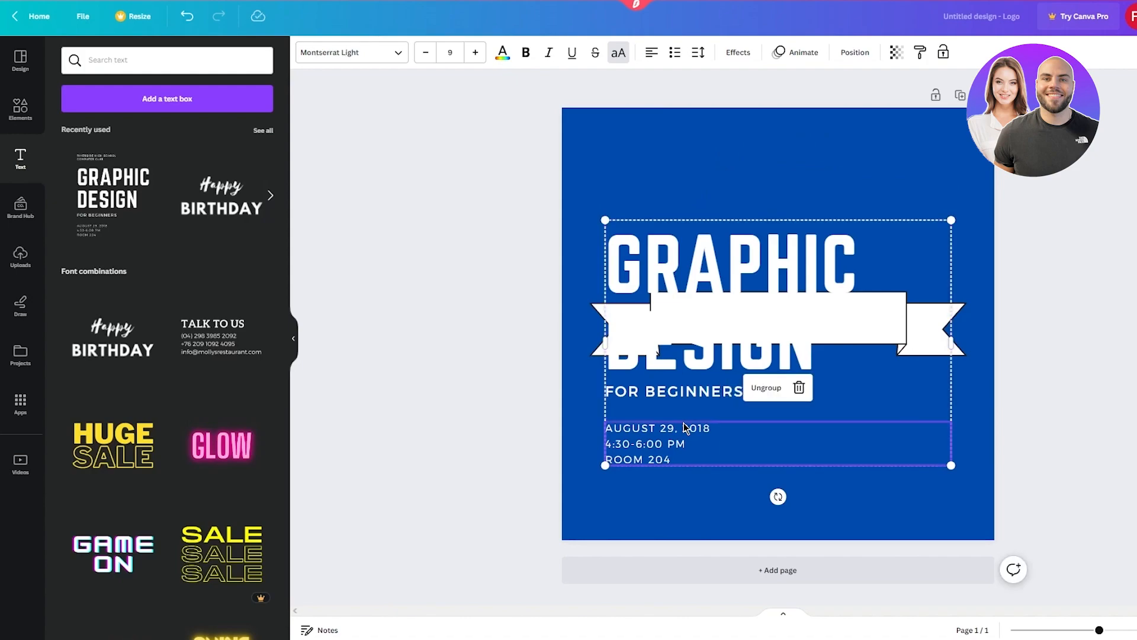
pyautogui.press('Delete')
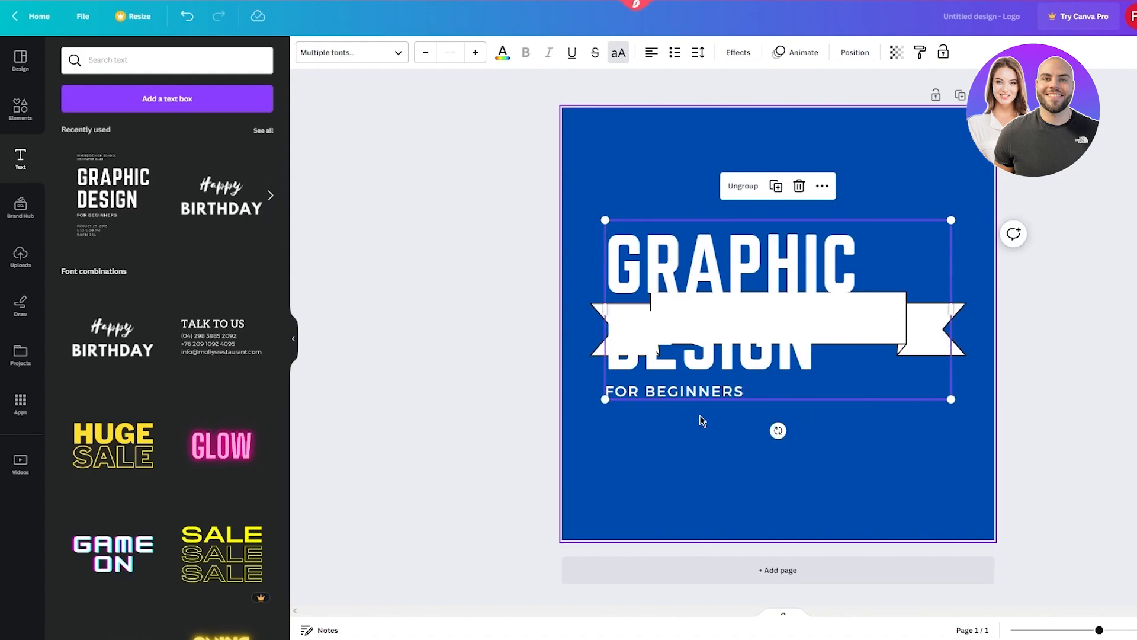
pyautogui.click(622, 381)
pyautogui.press('Delete')
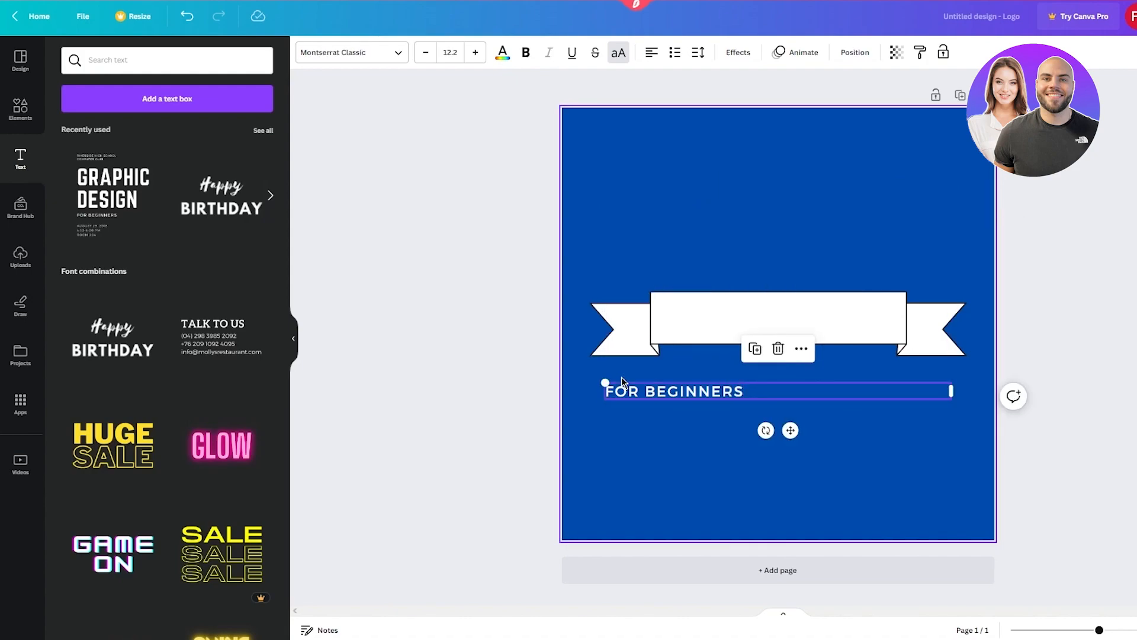
pyautogui.hotkey('ctrl', 'z')
# Step: Delete the "FOR BEGINNERS" line from the text group so that only the large heading is left
pyautogui.click(714, 390)
pyautogui.press('Delete')
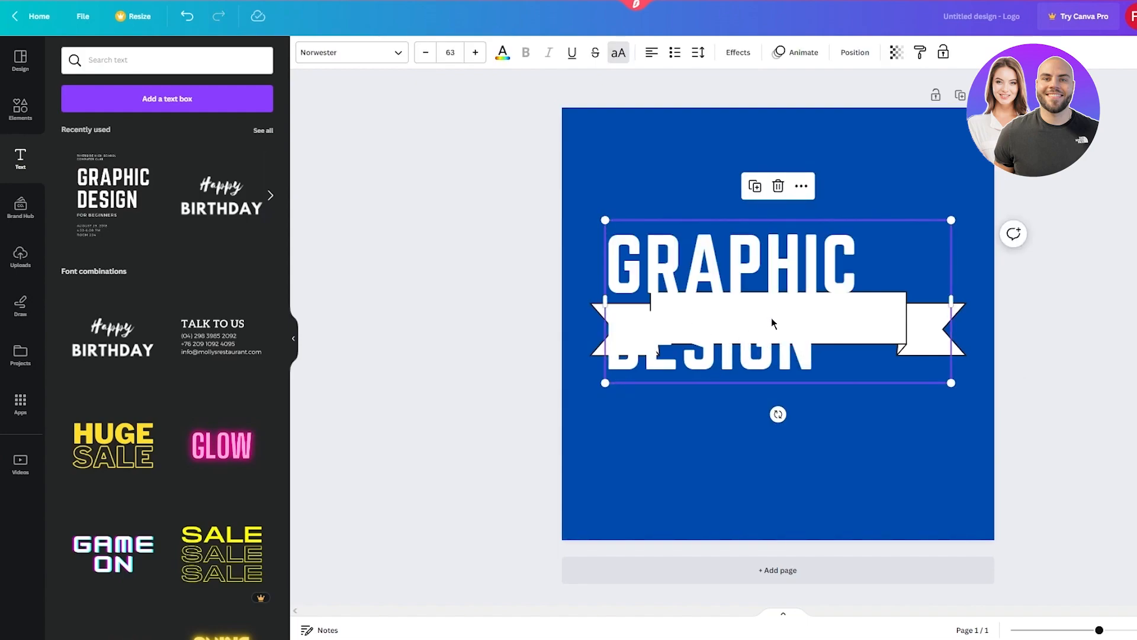
# Step: Recolor the "GRAPHIC DESIGN" heading with the document's black and center-align its text
pyautogui.doubleClick(772, 320)
pyautogui.click(505, 50)
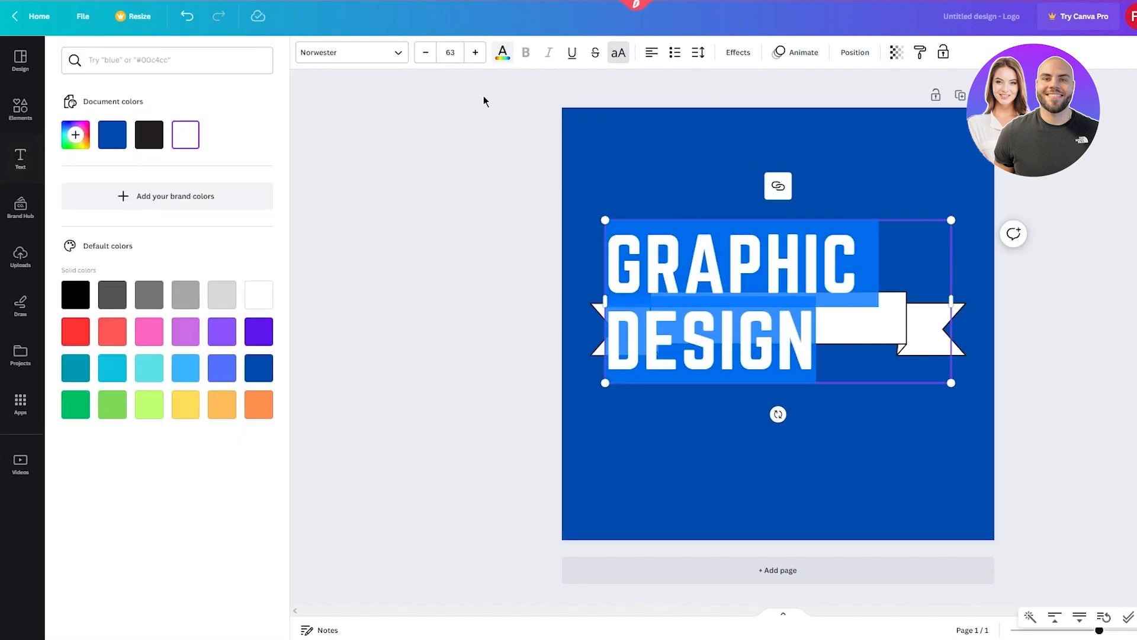
pyautogui.click(148, 137)
pyautogui.click(326, 221)
pyautogui.click(325, 225)
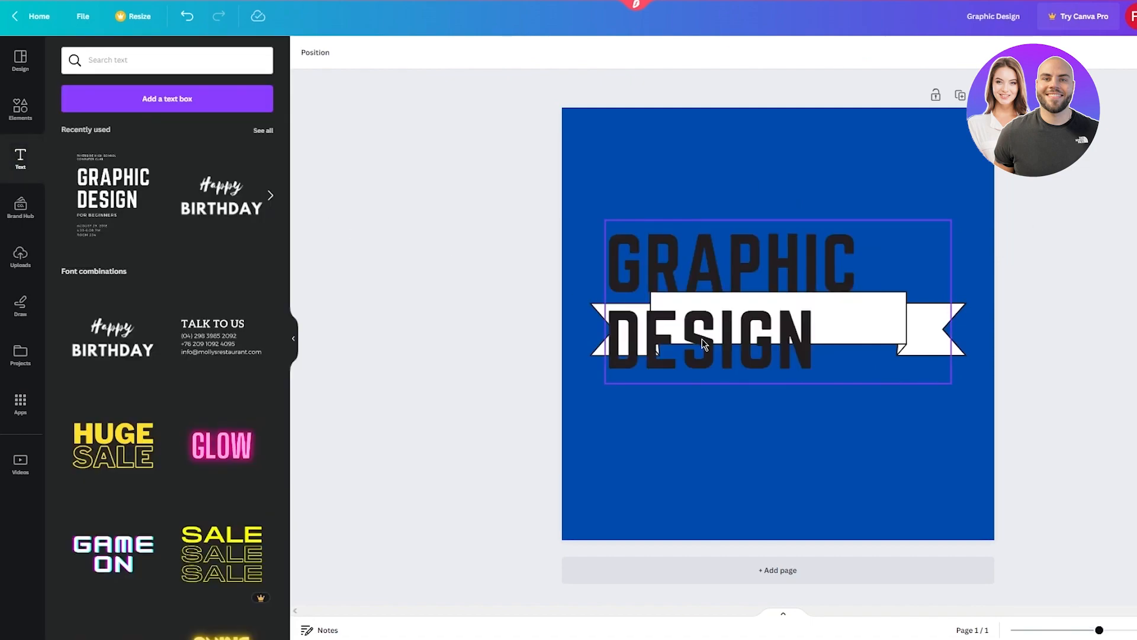
pyautogui.click(711, 293)
pyautogui.click(653, 55)
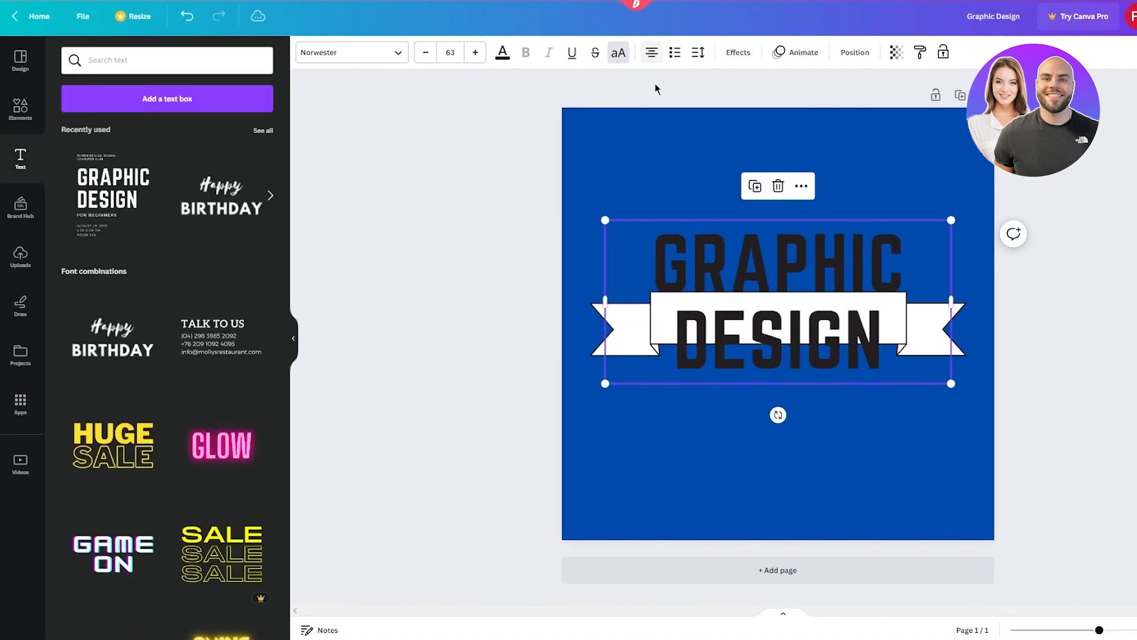
# Step: Reduce the "GRAPHIC DESIGN" heading's font size to 51 and move it down so it is vertically centered on the page
pyautogui.doubleClick(761, 268)
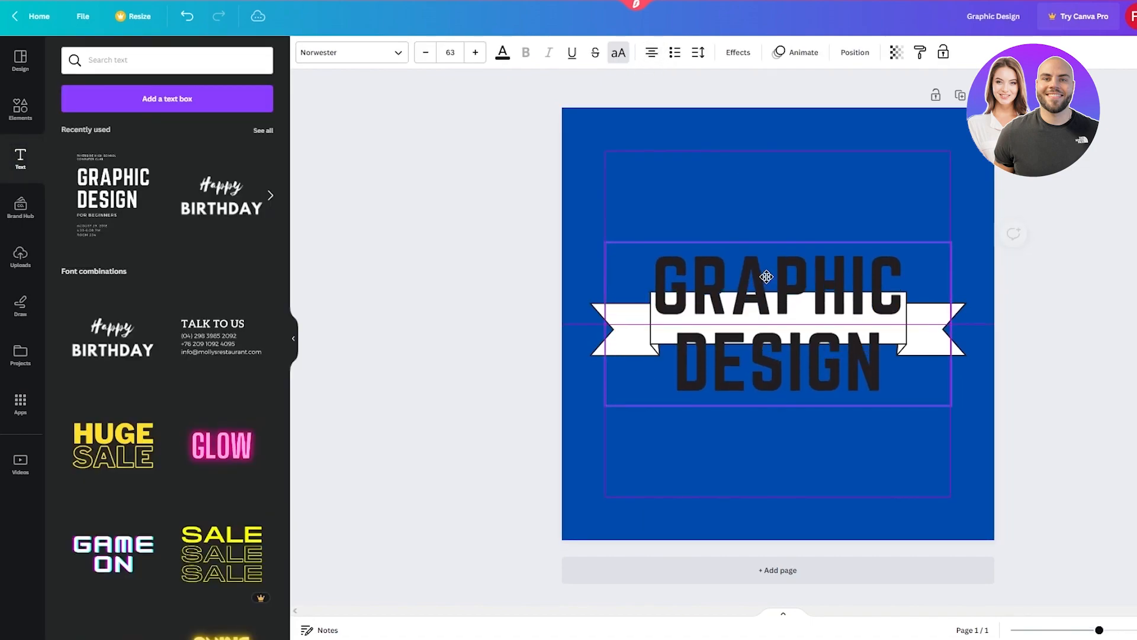
pyautogui.click(425, 52)
pyautogui.click(425, 52)
pyautogui.click(425, 52)
pyautogui.click(425, 60)
pyautogui.click(425, 59)
pyautogui.click(449, 146)
pyautogui.moveTo(771, 296); pyautogui.dragTo(768, 312)
pyautogui.click(1128, 291)
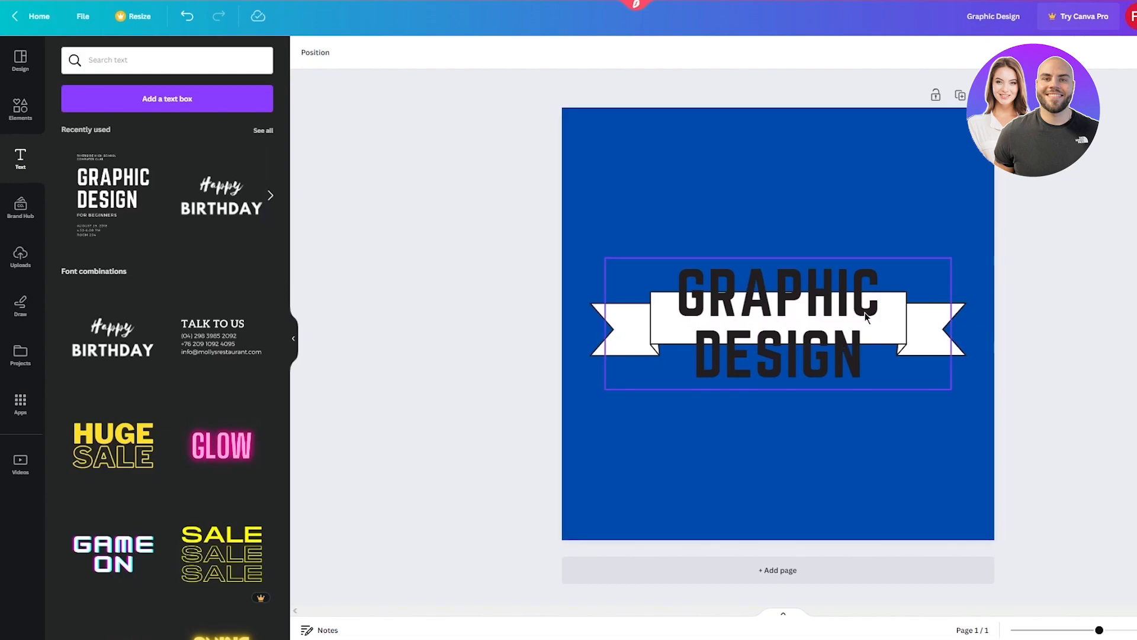
# Step: Search the design elements for "circ" and add the Circle shape to the page
pyautogui.click(135, 61)
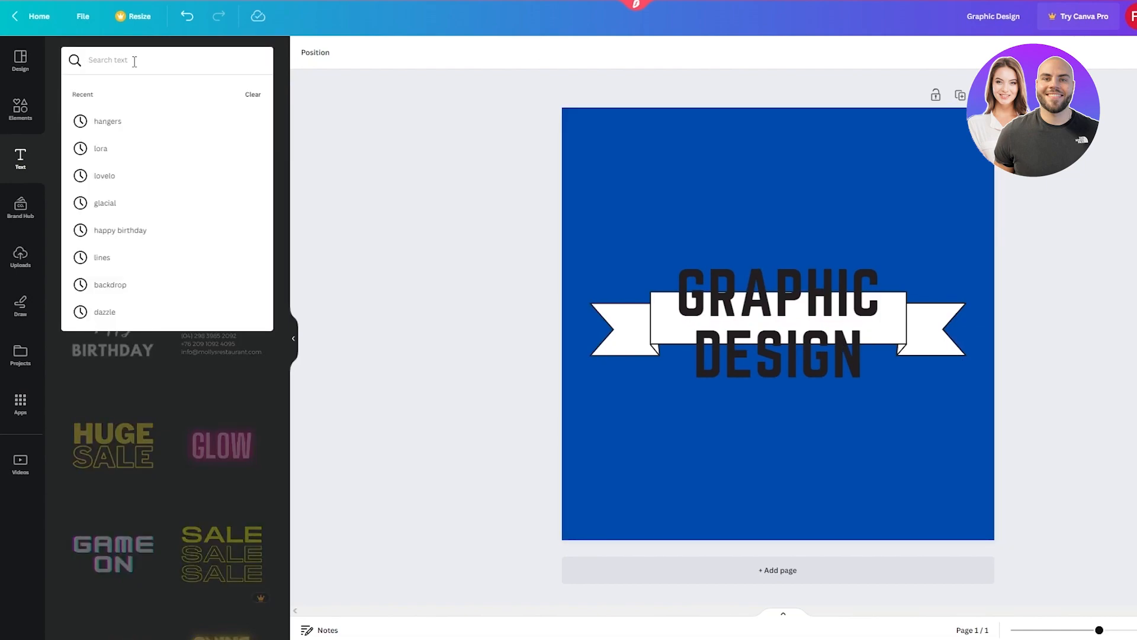
pyautogui.write('circ')
pyautogui.click(21, 107)
pyautogui.click(67, 60)
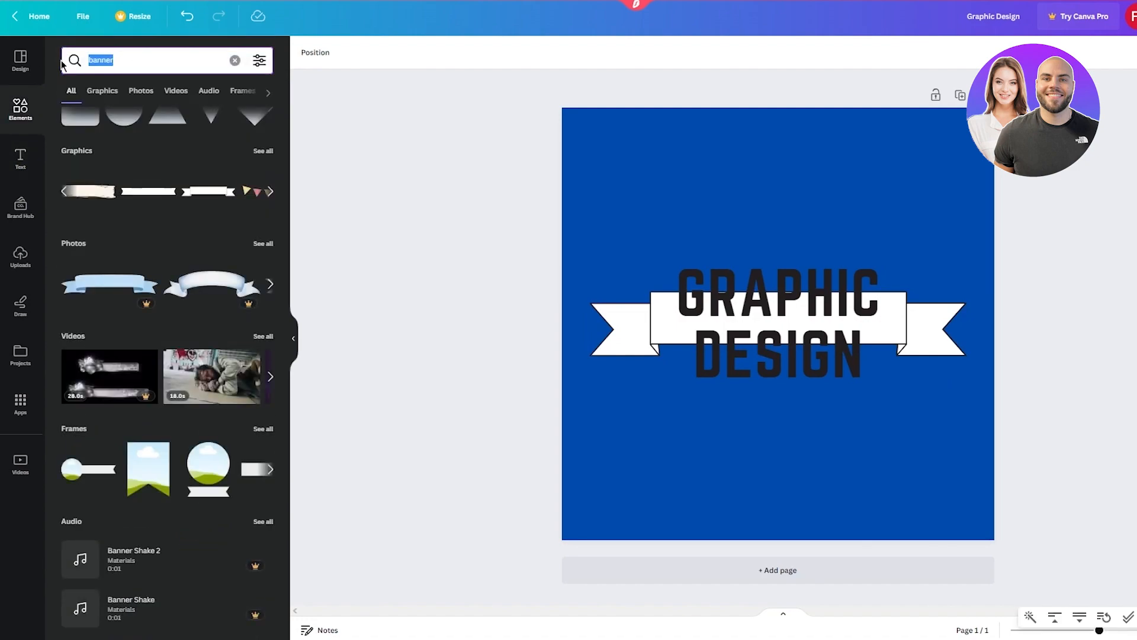
pyautogui.write('circ')
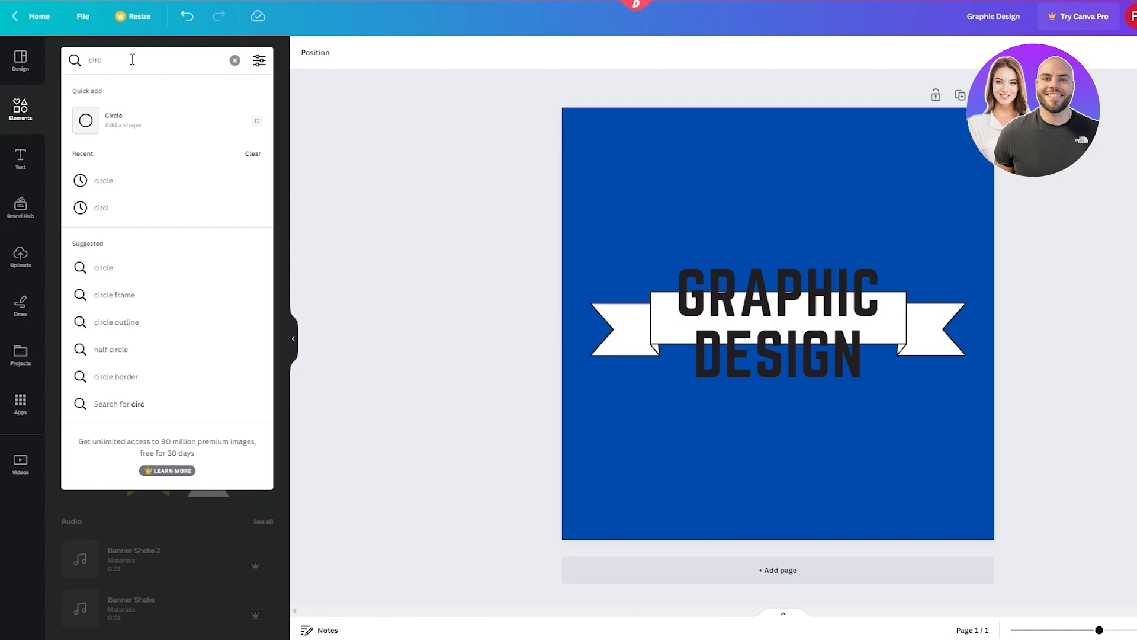
pyautogui.click(137, 120)
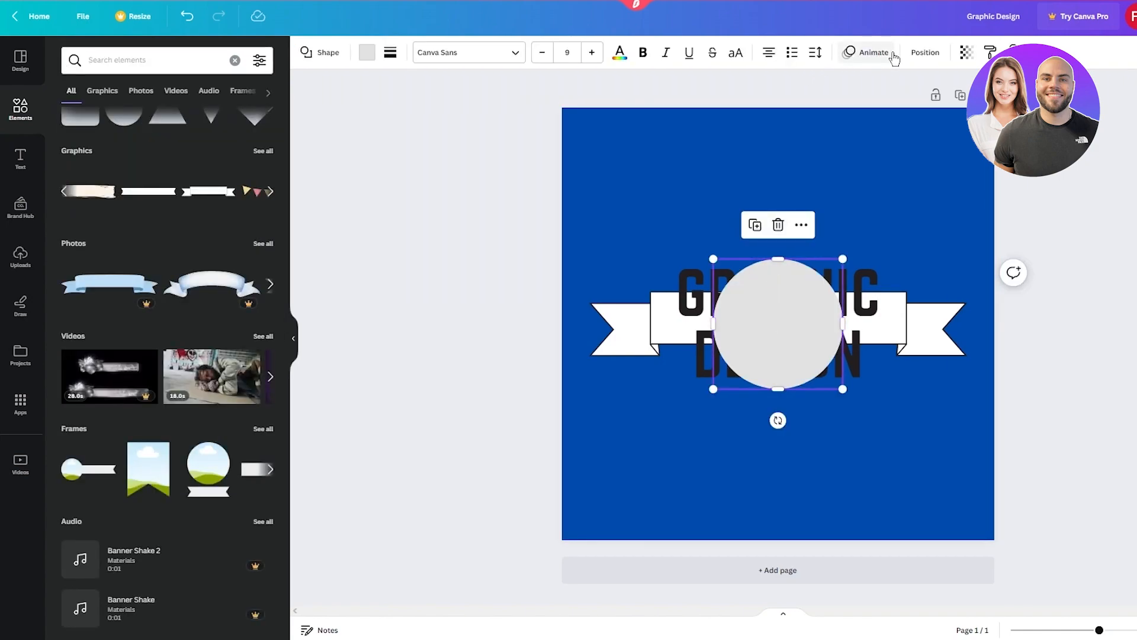
# Step: Send the grey circle to the back, behind the banner and the heading
pyautogui.click(924, 52)
pyautogui.click(227, 99)
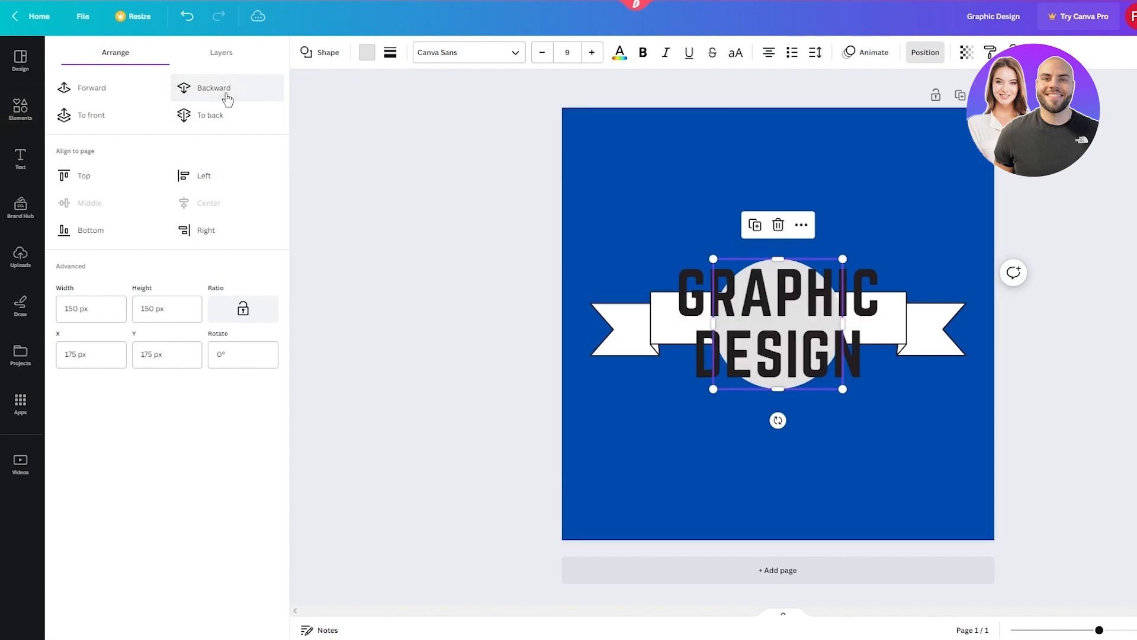
pyautogui.click(220, 111)
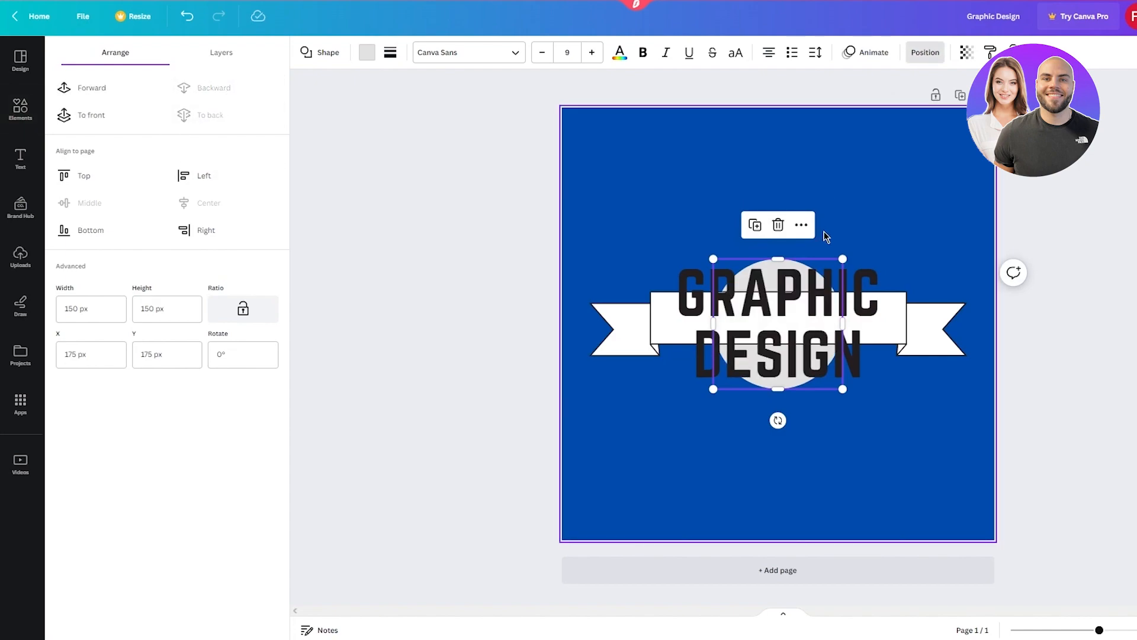
# Step: Enlarge the circle behind the banner, then move the heading up and shrink its text to size 46.6
pyautogui.moveTo(878, 239); pyautogui.dragTo(814, 257)
pyautogui.click(957, 204)
pyautogui.click(814, 274)
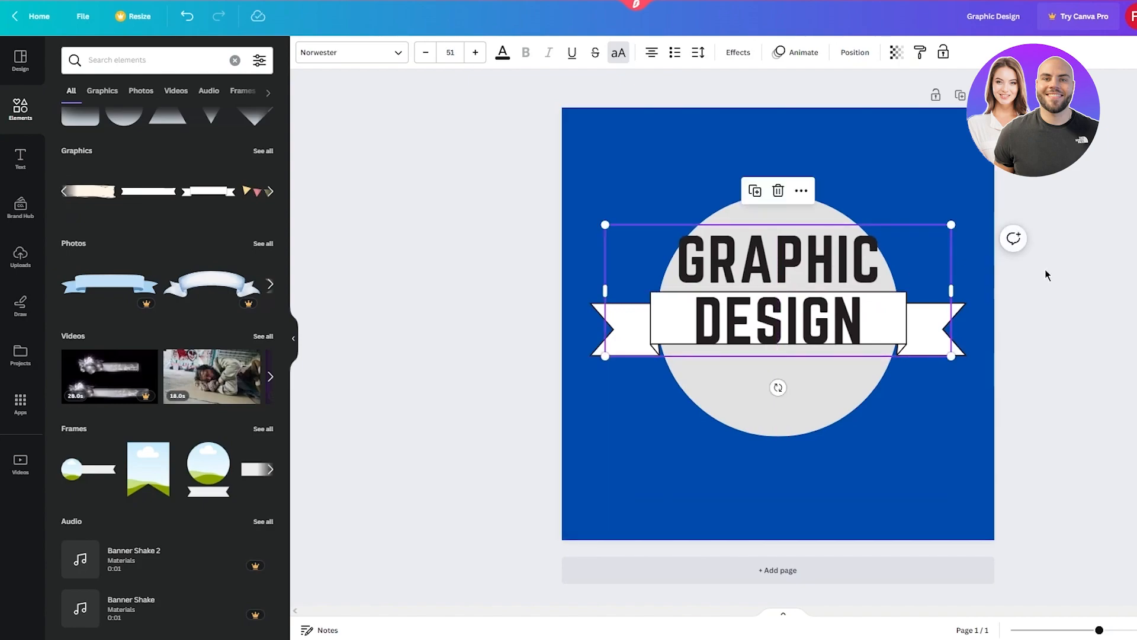
pyautogui.click(857, 273)
pyautogui.moveTo(951, 225); pyautogui.dragTo(921, 236)
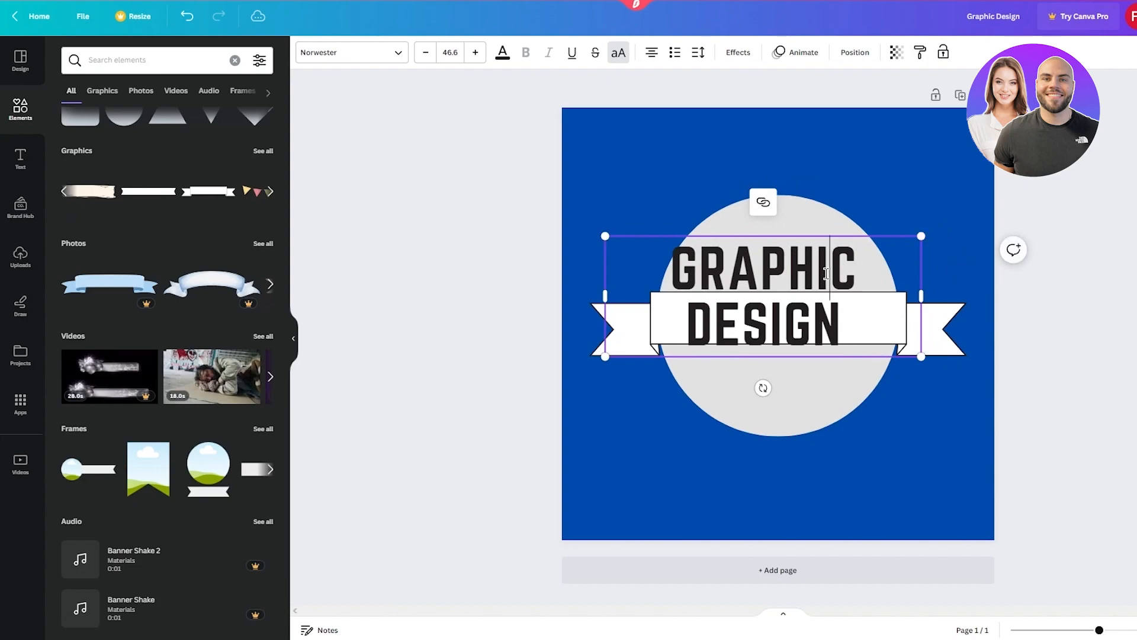
pyautogui.click(852, 232)
pyautogui.moveTo(838, 260); pyautogui.dragTo(869, 251)
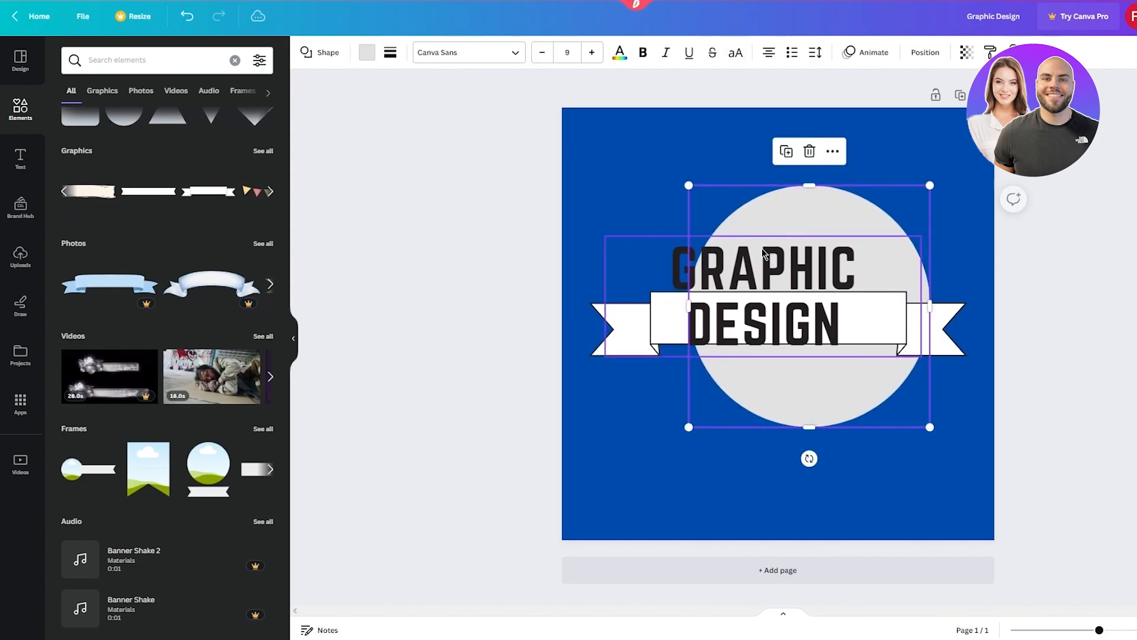
pyautogui.hotkey('ctrl', 'z')
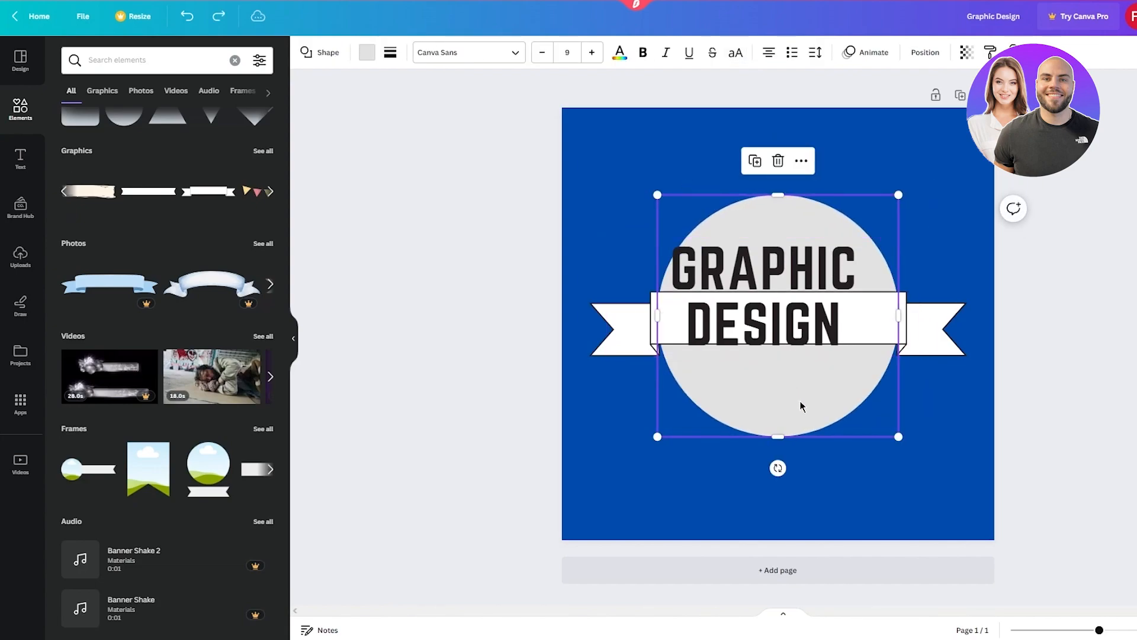
# Step: Position the heading centrally with "DESIGN" inside the ribbon and raise the circle so it frames "GRAPHIC"
pyautogui.moveTo(783, 322); pyautogui.dragTo(775, 367)
pyautogui.moveTo(804, 270)
pyautogui.mouseDown()
pyautogui.moveTo(836, 282)
pyautogui.moveTo(743, 385)
pyautogui.moveTo(820, 264)
pyautogui.moveTo(796, 267)
pyautogui.mouseUp()
pyautogui.click(780, 407)
pyautogui.moveTo(780, 406); pyautogui.dragTo(834, 245)
pyautogui.click(1078, 264)
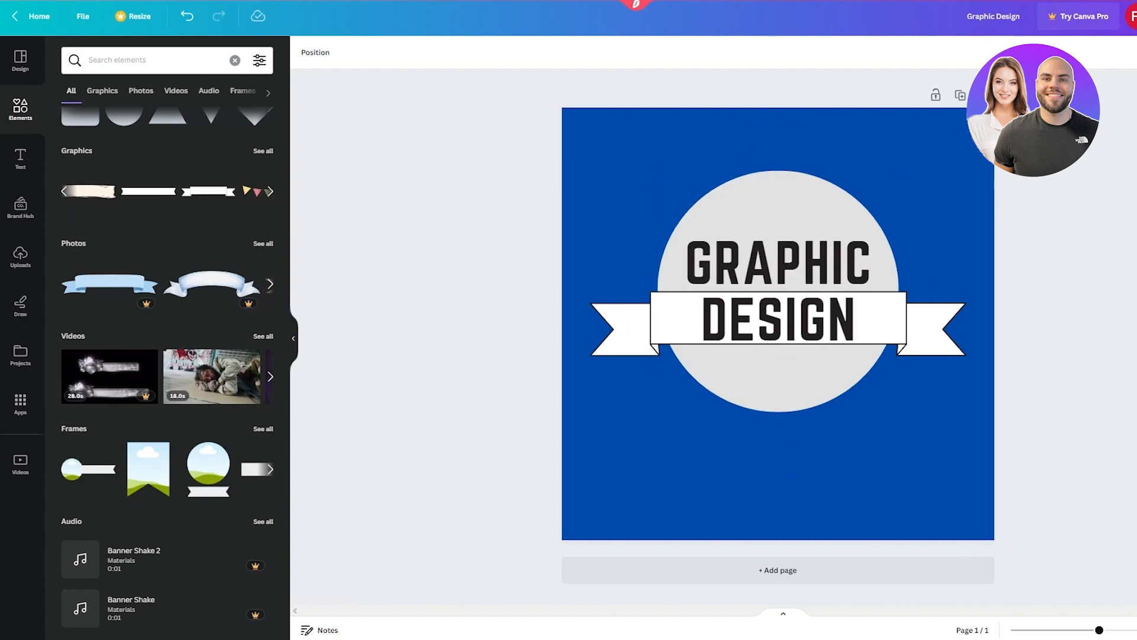
# Step: Download the finished logo design
pyautogui.click(1111, 16)
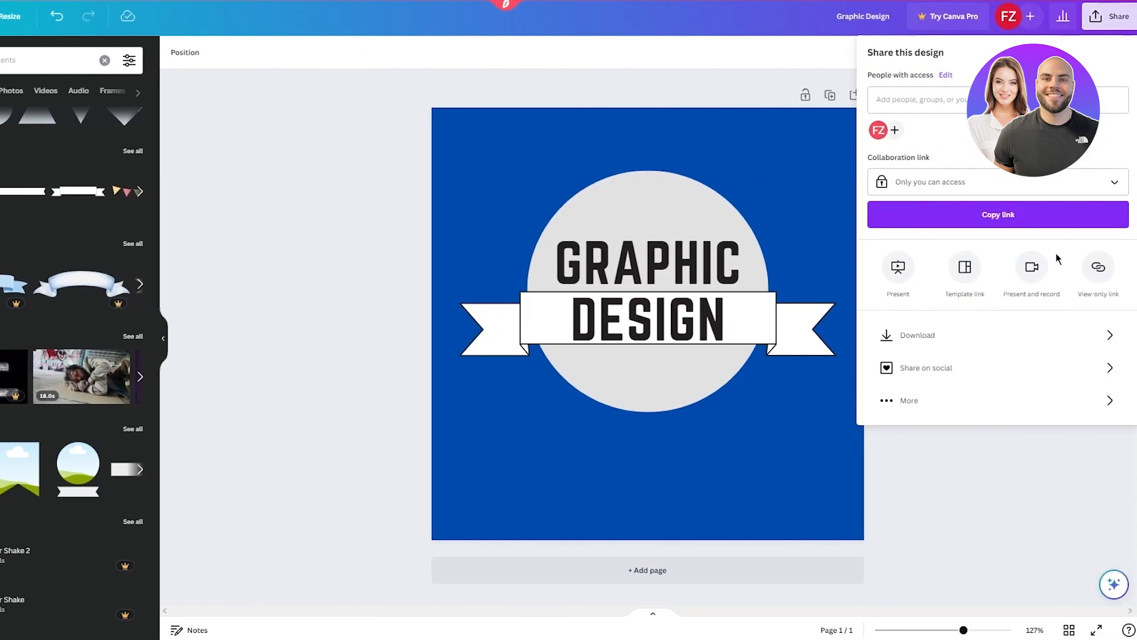
pyautogui.click(964, 337)
pyautogui.click(993, 268)
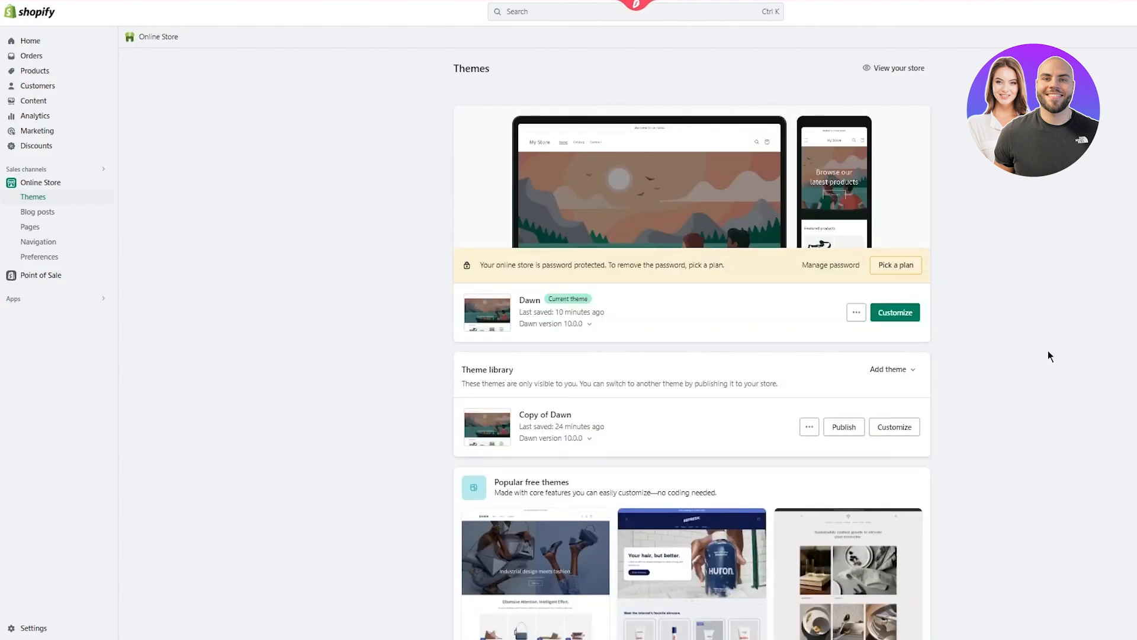
# Step: Switch to the Shopify Themes page, open the current Dawn theme for customizing and look over its home page
pyautogui.click(895, 313)
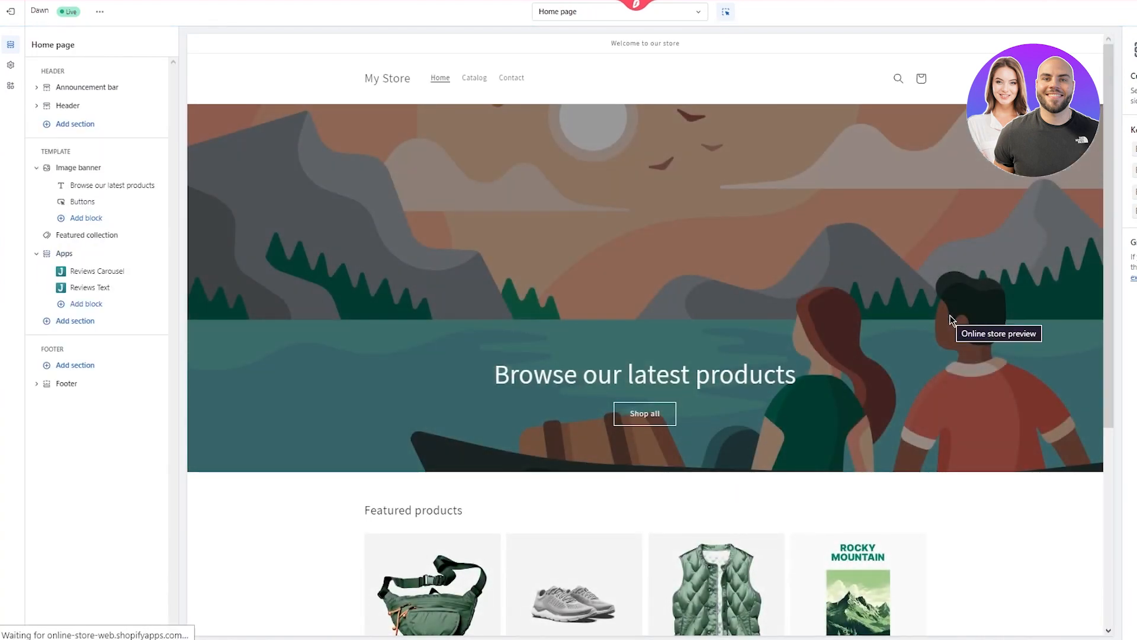
pyautogui.scroll(-3, 549, 152)
pyautogui.scroll(3, 549, 152)
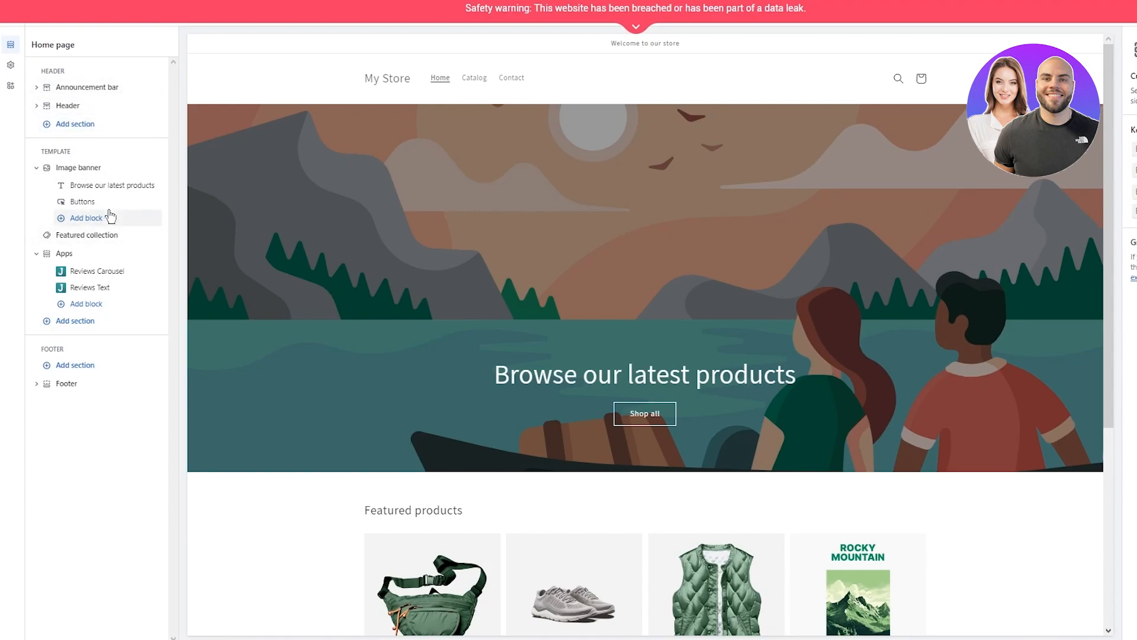
# Step: Set the first button label of the image banner's Buttons block to "SALE"
pyautogui.click(85, 202)
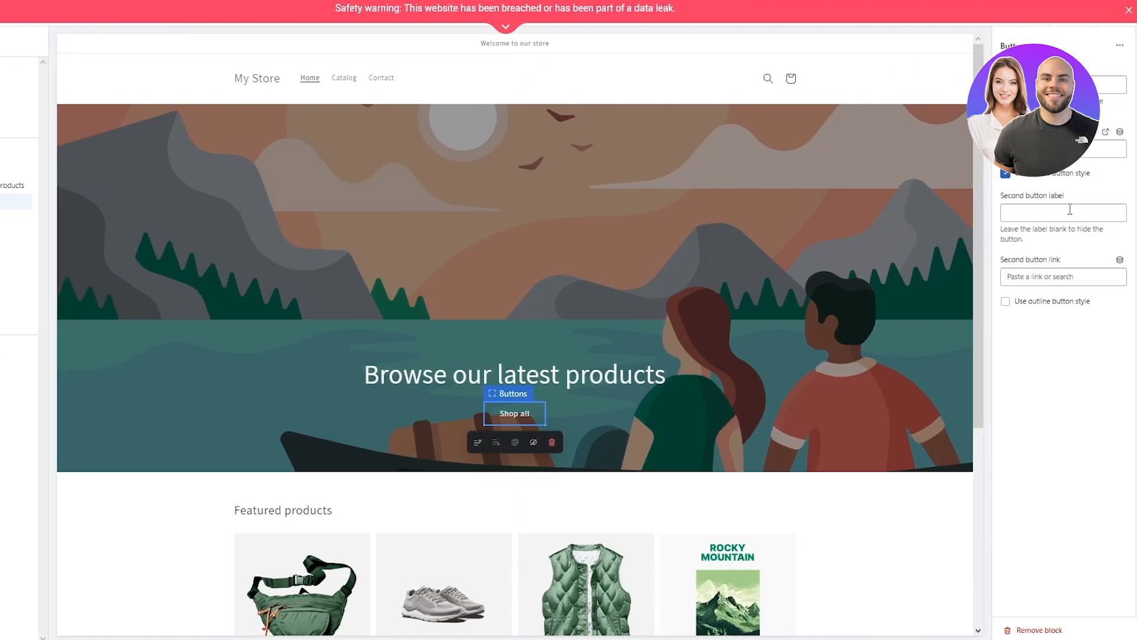
pyautogui.click(1070, 209)
pyautogui.click(1056, 85)
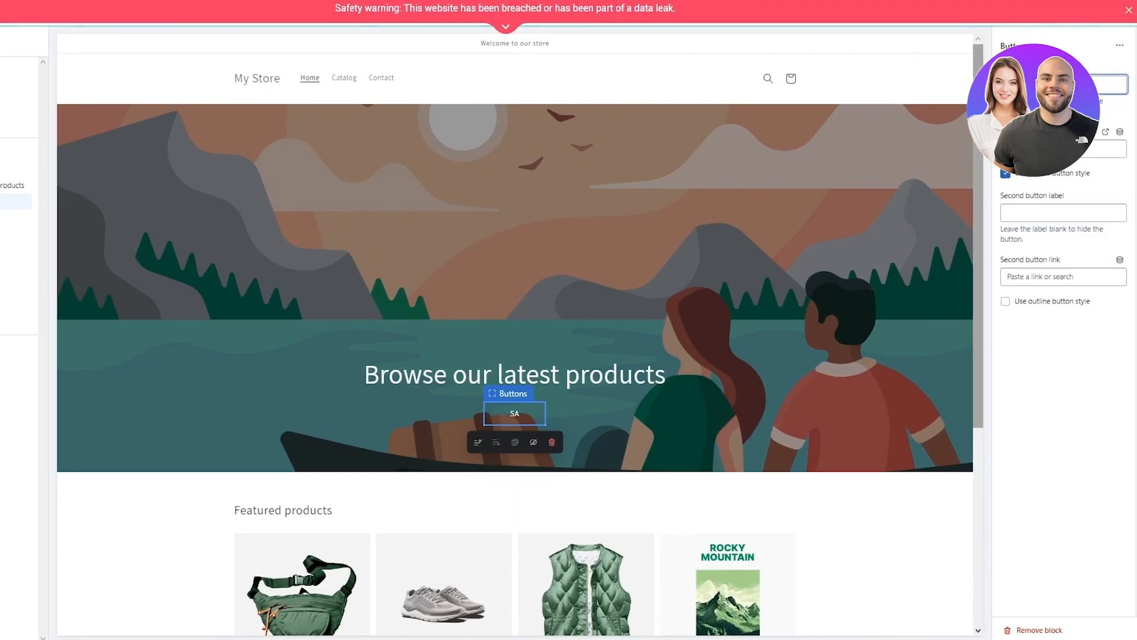
pyautogui.write('SALE')
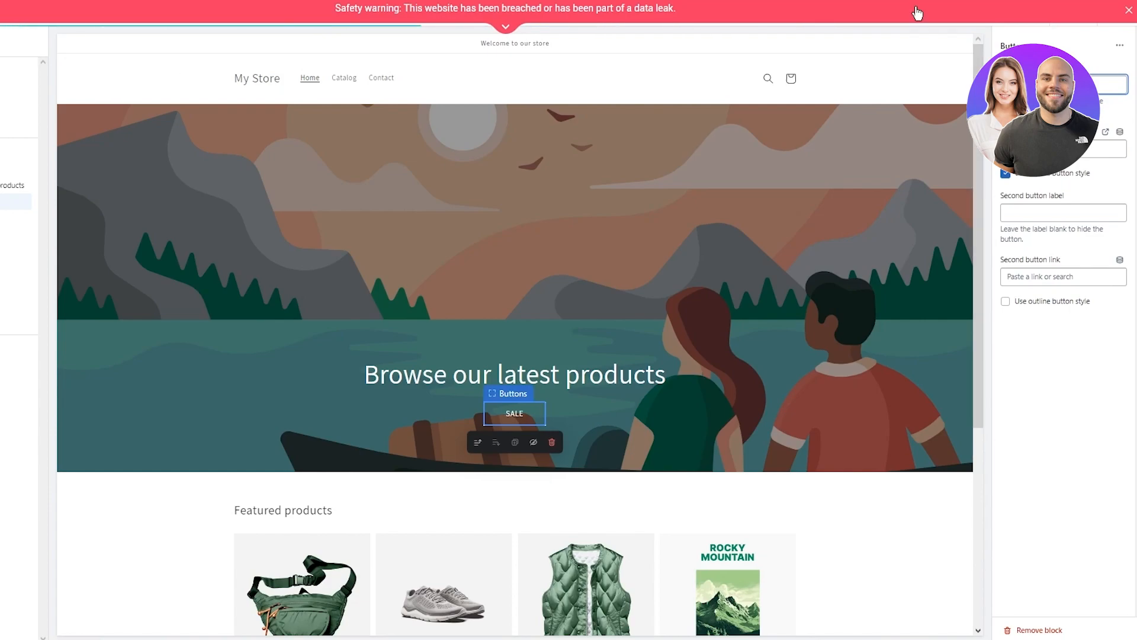
# Step: Look through the link options for the banner's second button
pyautogui.click(1060, 277)
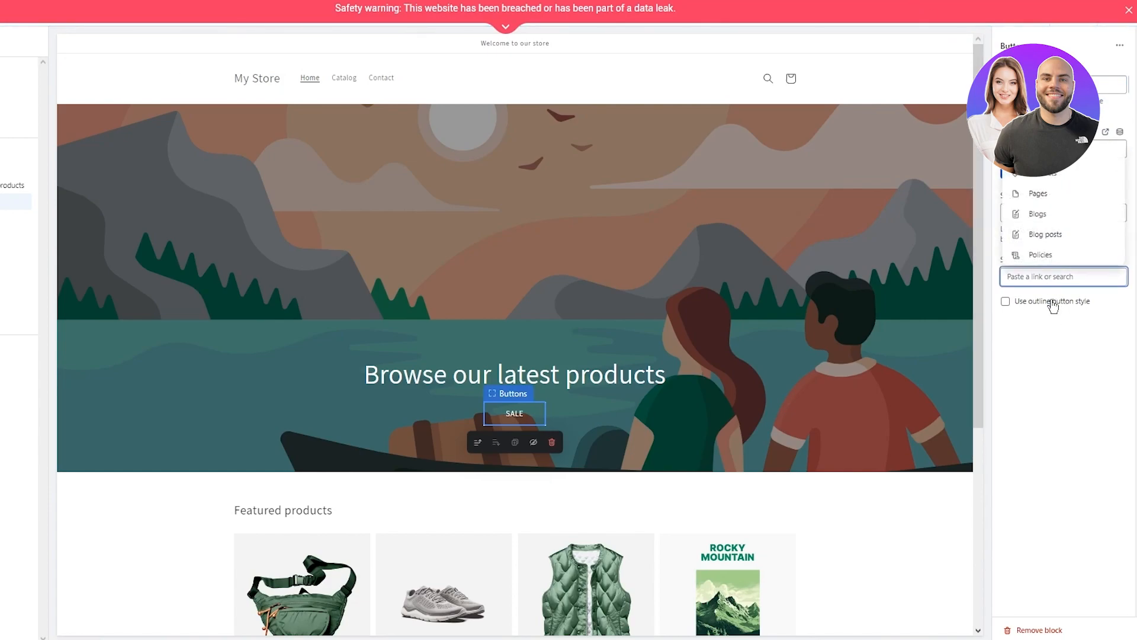
pyautogui.click(1027, 195)
pyautogui.click(1039, 255)
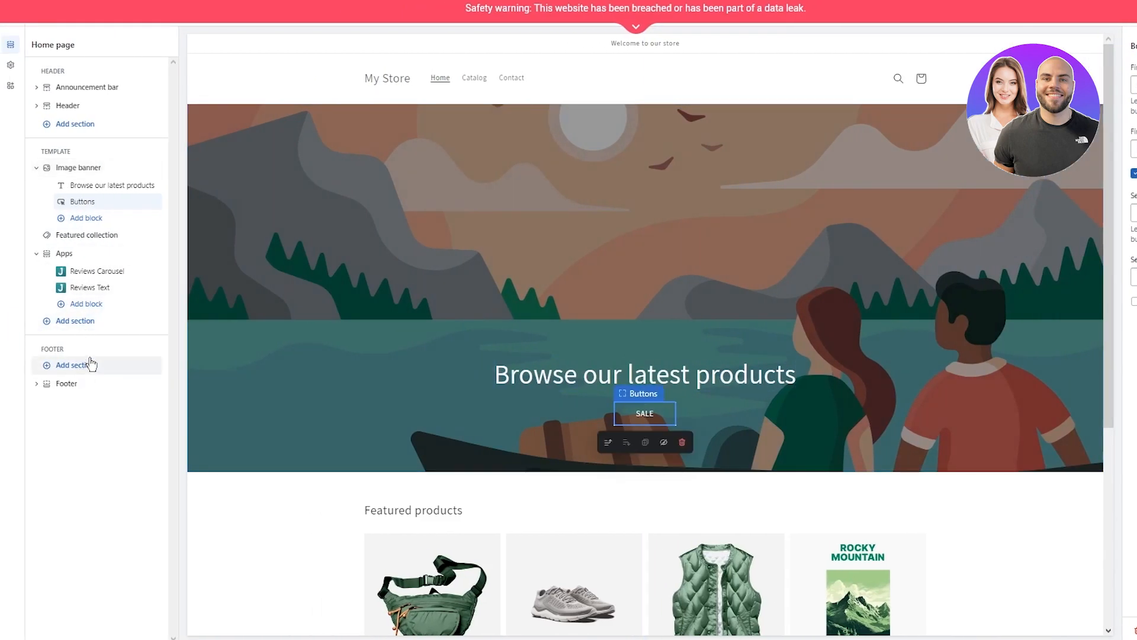
# Step: Upload the "Graphic Design" image file in the theme settings and use it as the store logo
pyautogui.click(11, 65)
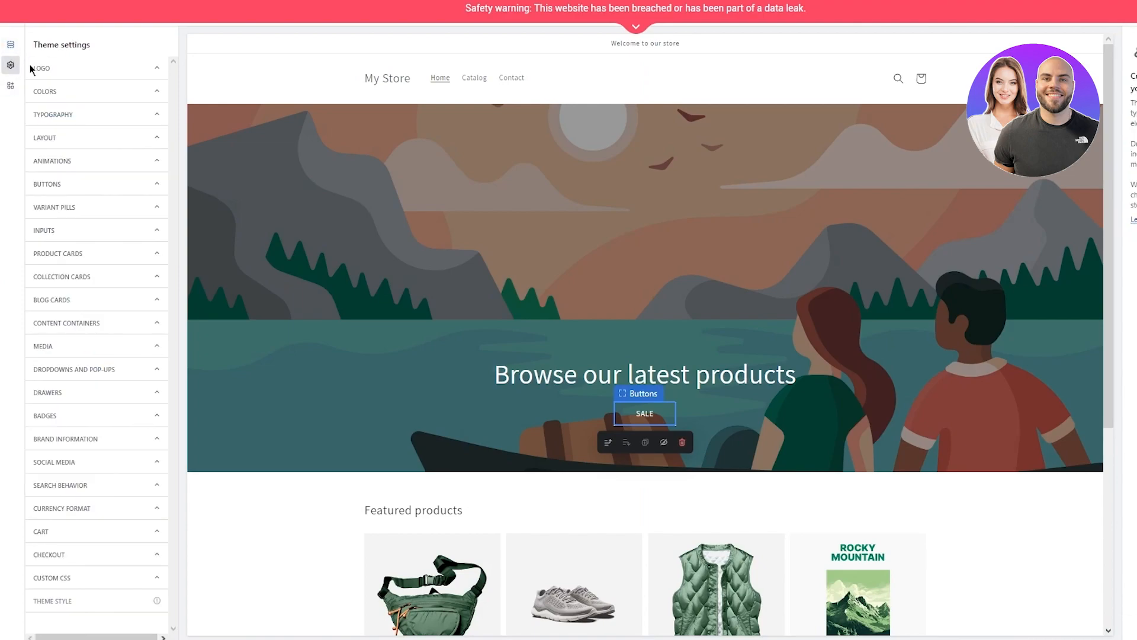
pyautogui.click(90, 67)
pyautogui.click(105, 114)
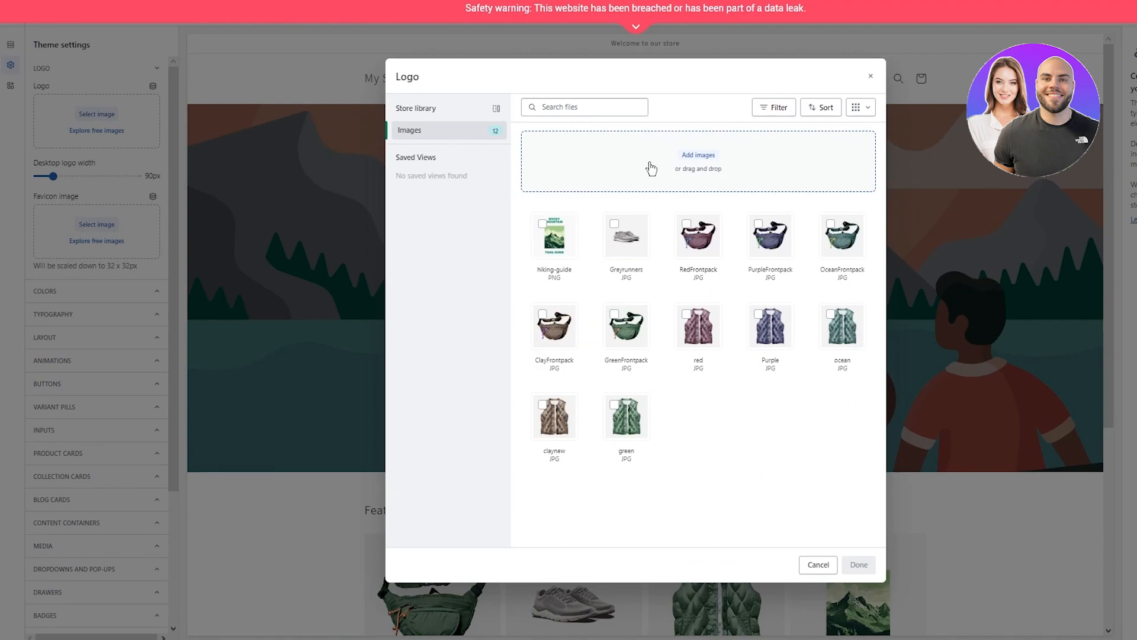
pyautogui.click(651, 168)
pyautogui.click(133, 50)
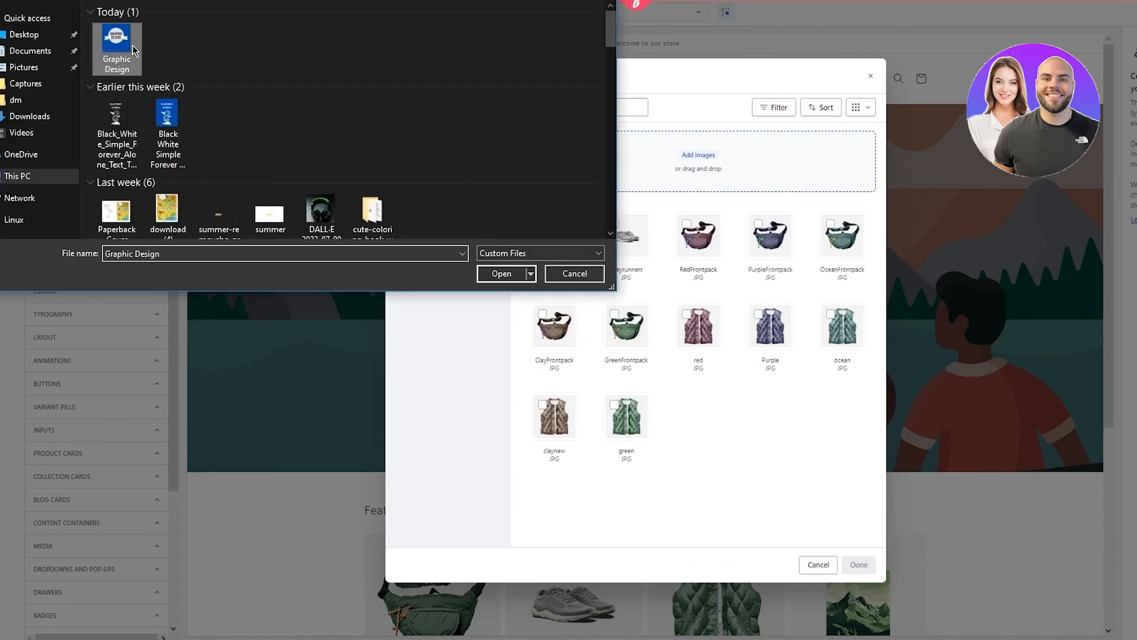
pyautogui.doubleClick(134, 51)
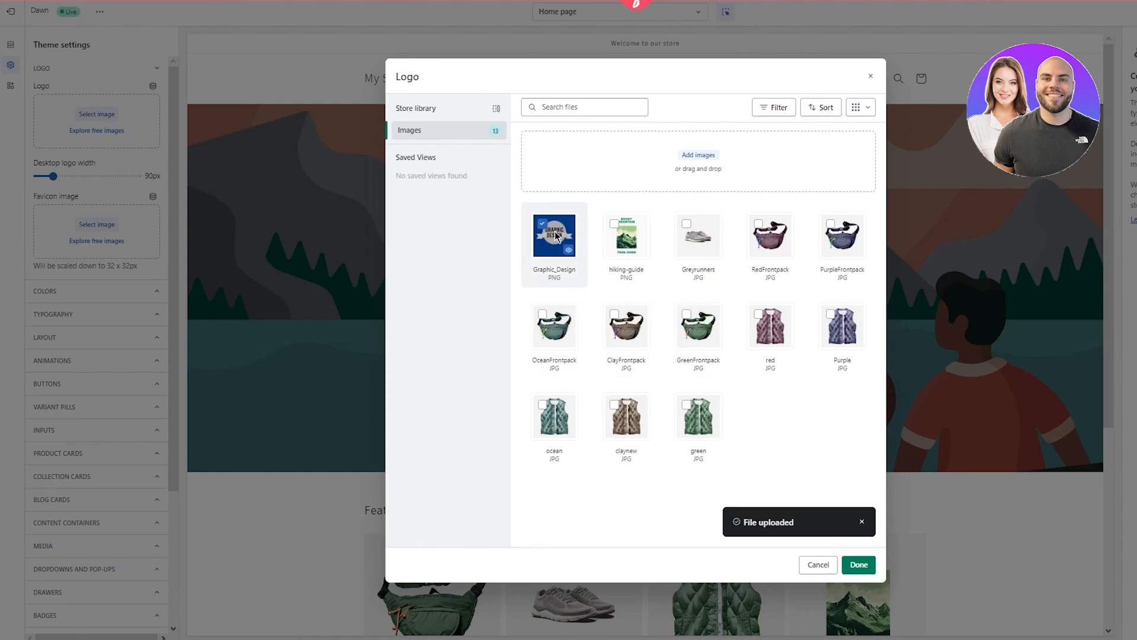
pyautogui.click(859, 564)
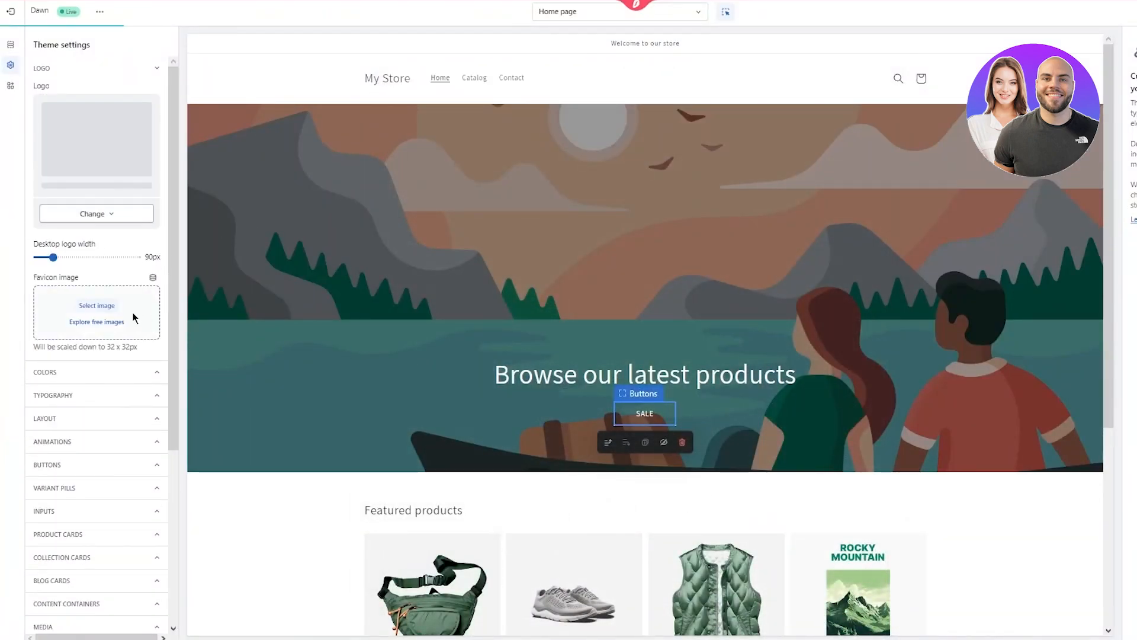
# Step: Browse the theme settings and examine the color values of Scheme 5 and Scheme 4
pyautogui.scroll(-4, 134, 208)
pyautogui.scroll(4, 134, 208)
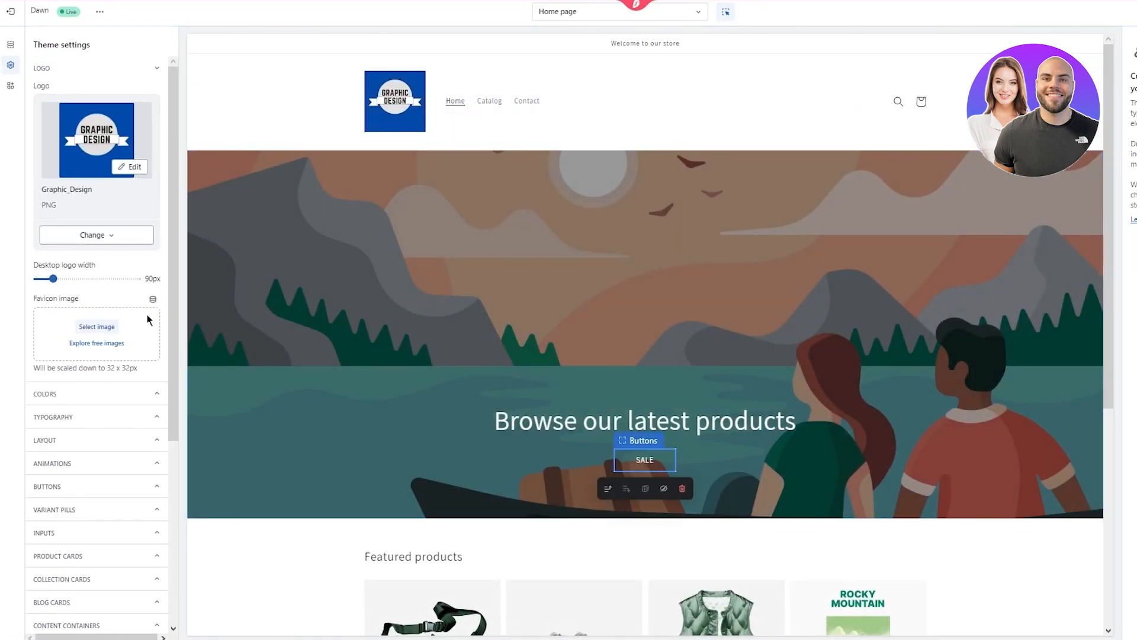
pyautogui.scroll(-3, 108, 269)
pyautogui.click(130, 187)
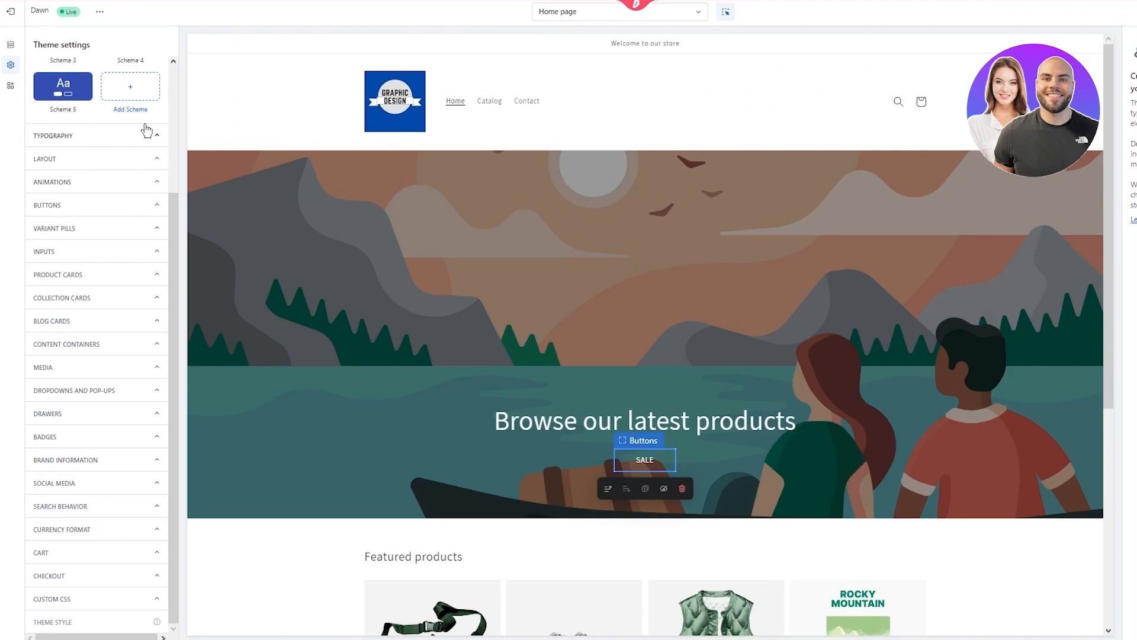
pyautogui.scroll(3, 146, 130)
pyautogui.click(52, 252)
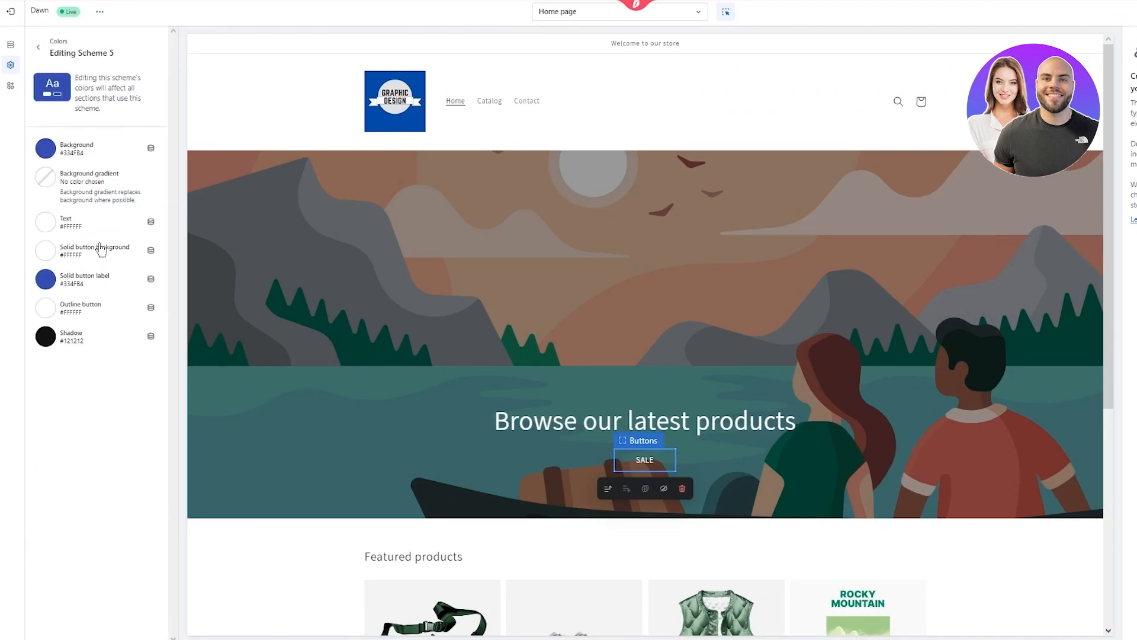
pyautogui.click(138, 158)
pyautogui.click(161, 112)
pyautogui.click(39, 51)
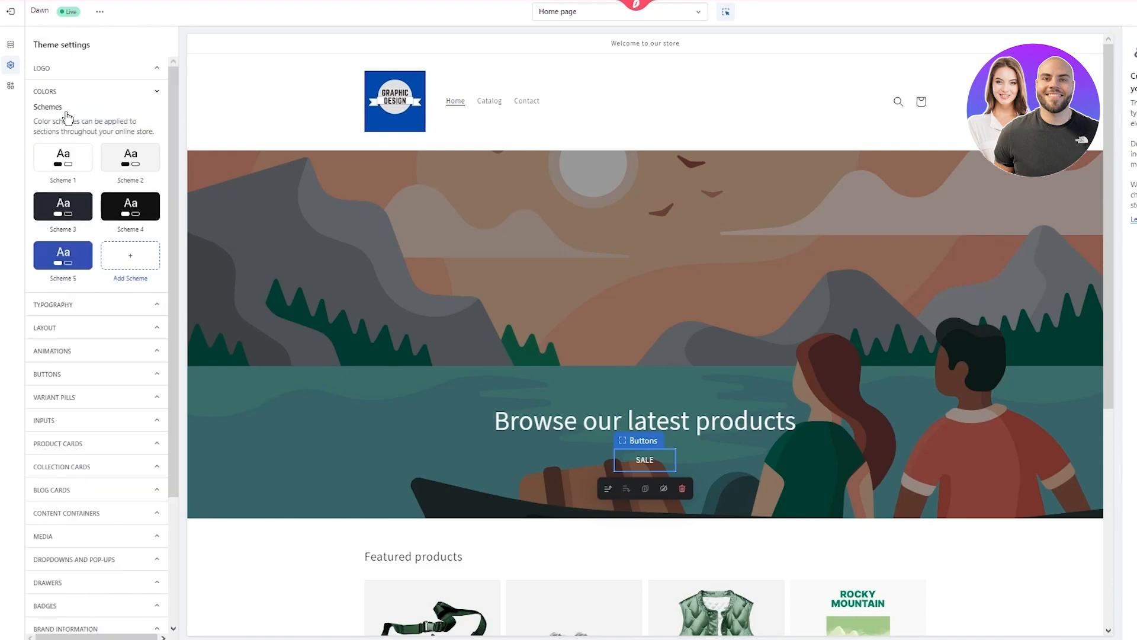
pyautogui.click(144, 206)
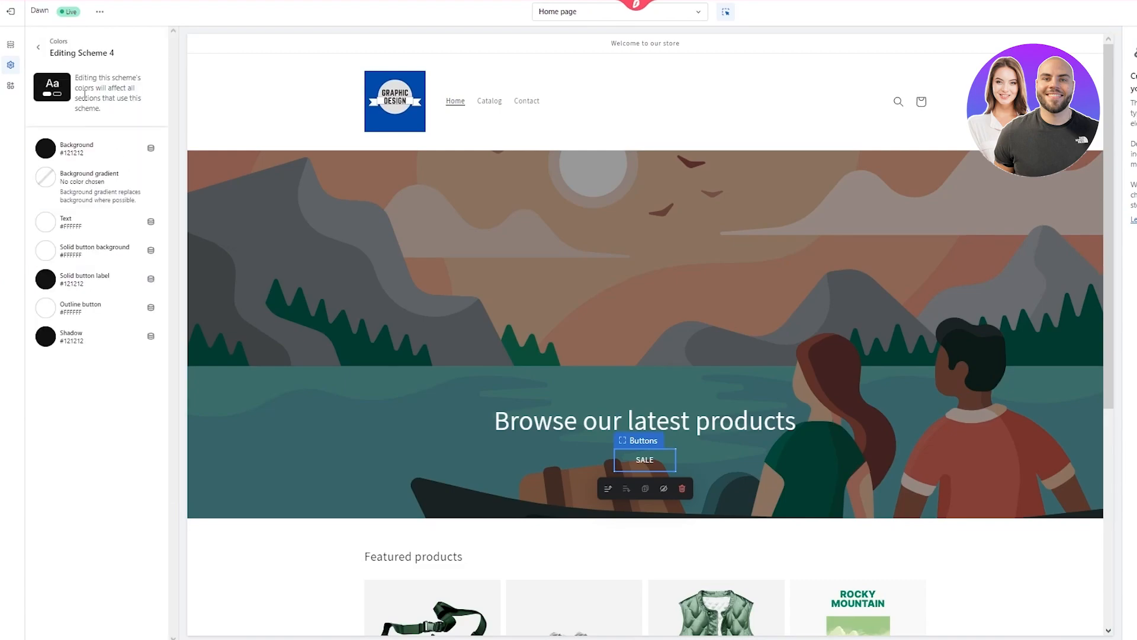
# Step: Leave the color scheme and look over the heading and body font options in the theme's typography settings
pyautogui.click(39, 51)
pyautogui.scroll(-1, 94, 224)
pyautogui.click(112, 239)
pyautogui.scroll(-2, 119, 228)
pyautogui.scroll(2, 112, 222)
pyautogui.scroll(1, 98, 178)
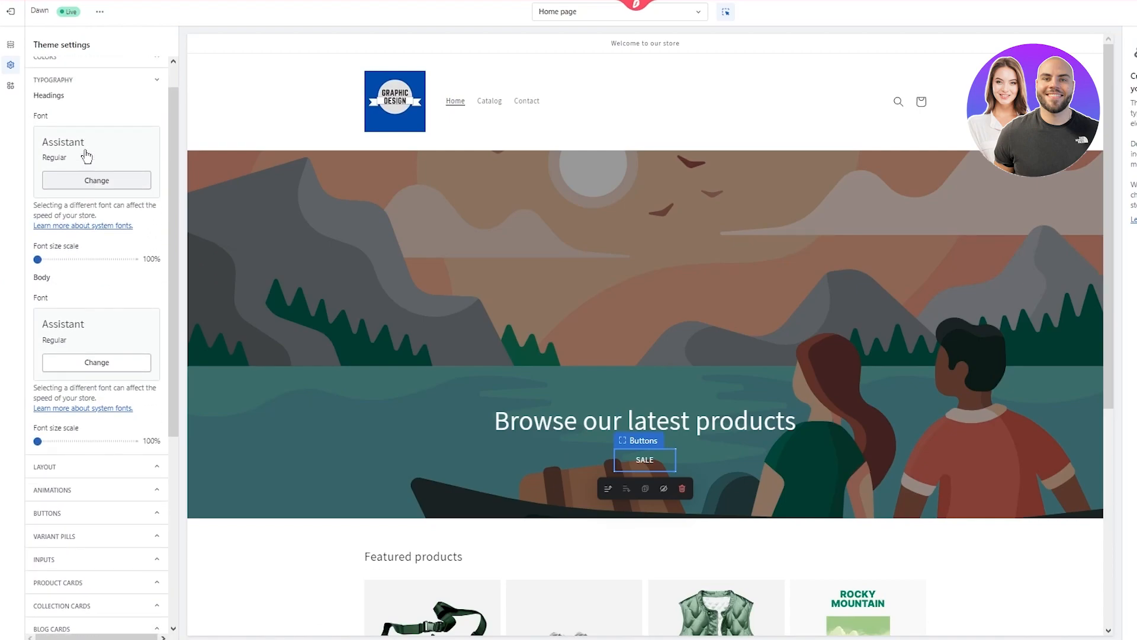
# Step: Preview Abril Fatface as the heading font across the home page, and leave the font selection without applying it
pyautogui.click(108, 213)
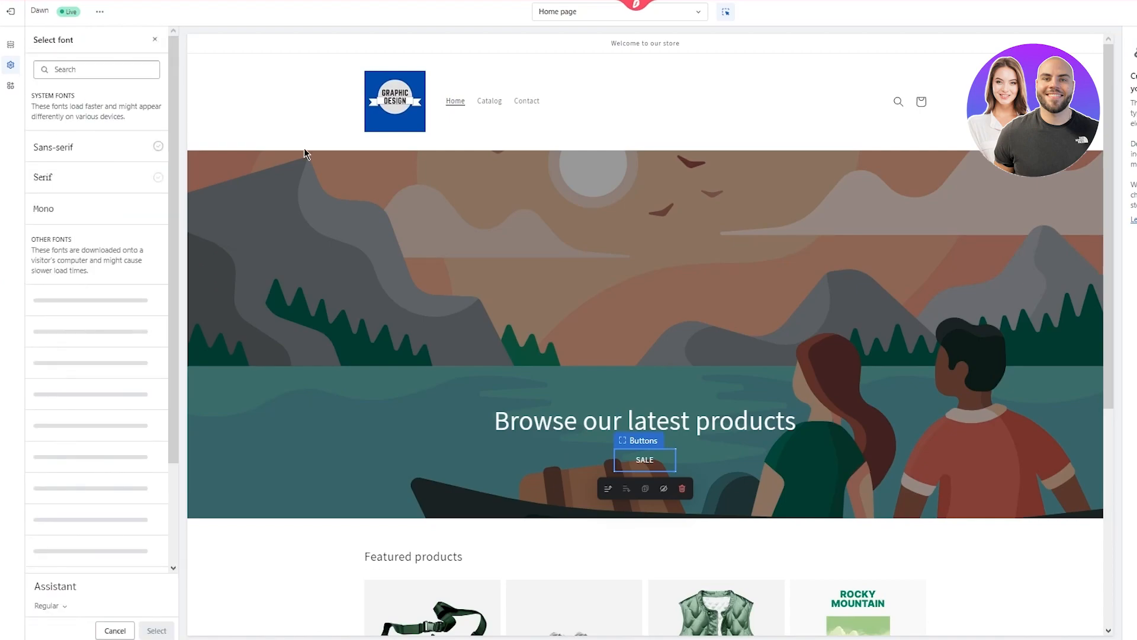
pyautogui.click(90, 333)
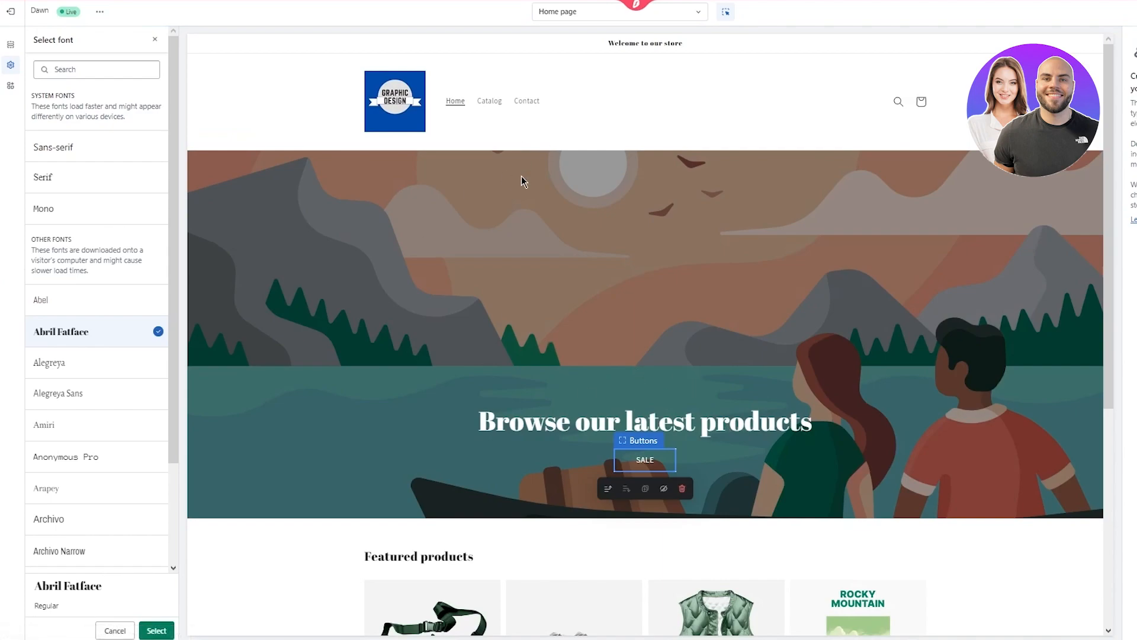
pyautogui.scroll(-5, 611, 276)
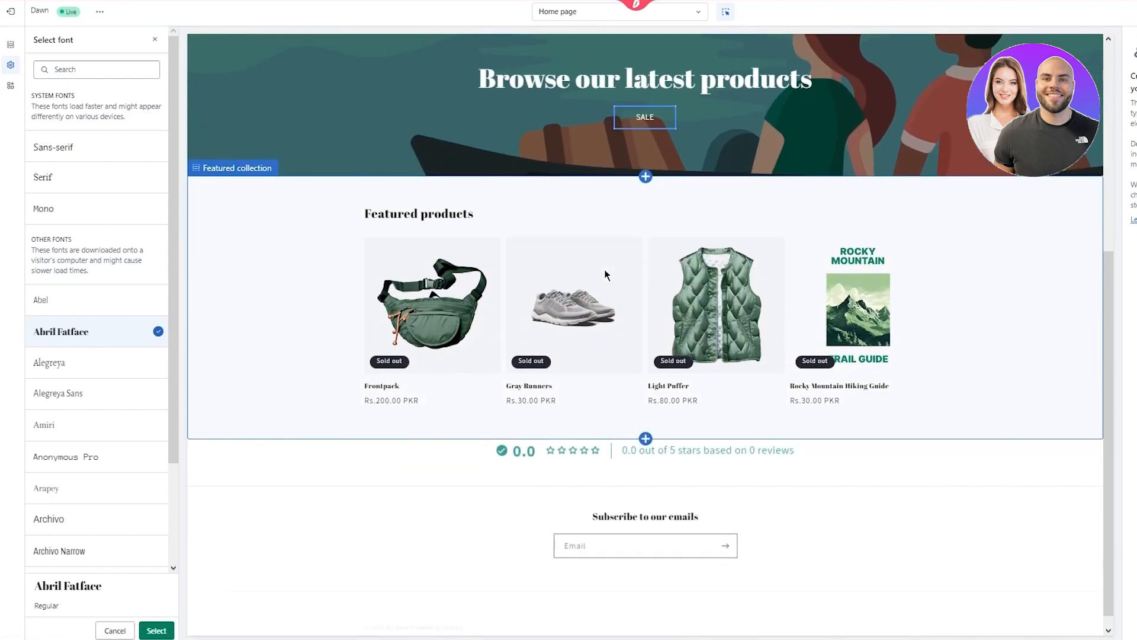
pyautogui.scroll(5, 604, 279)
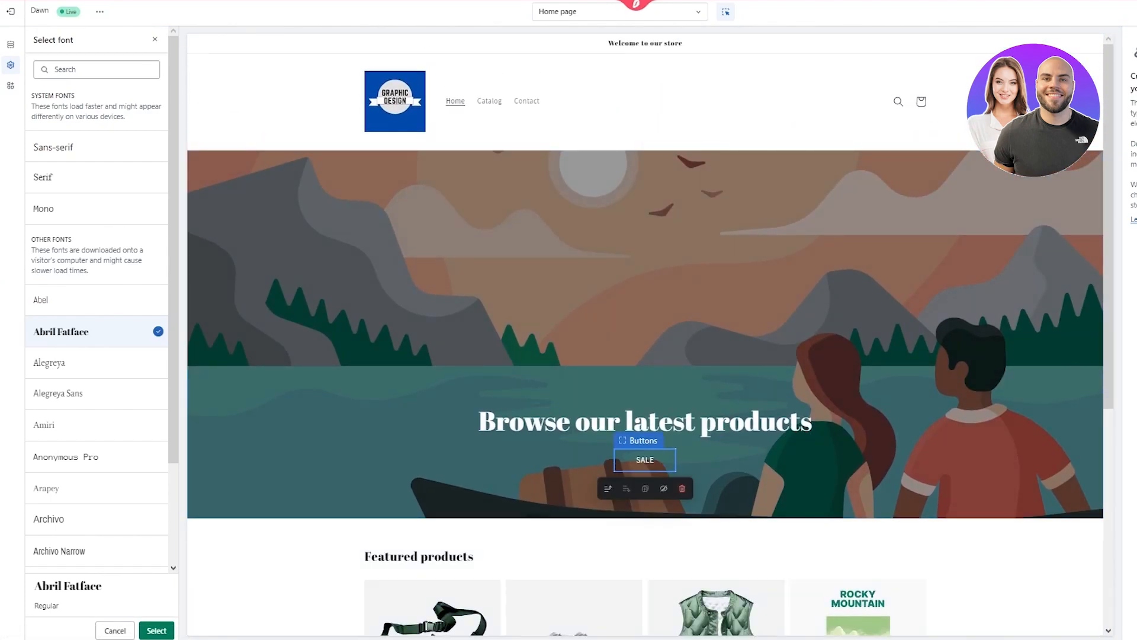
pyautogui.scroll(-2, 70, 310)
pyautogui.scroll(2, 66, 211)
pyautogui.click(155, 39)
# Step: Look through the theme's layout, animation and cart settings, and save the theme changes
pyautogui.scroll(-5, 116, 169)
pyautogui.scroll(-1, 118, 175)
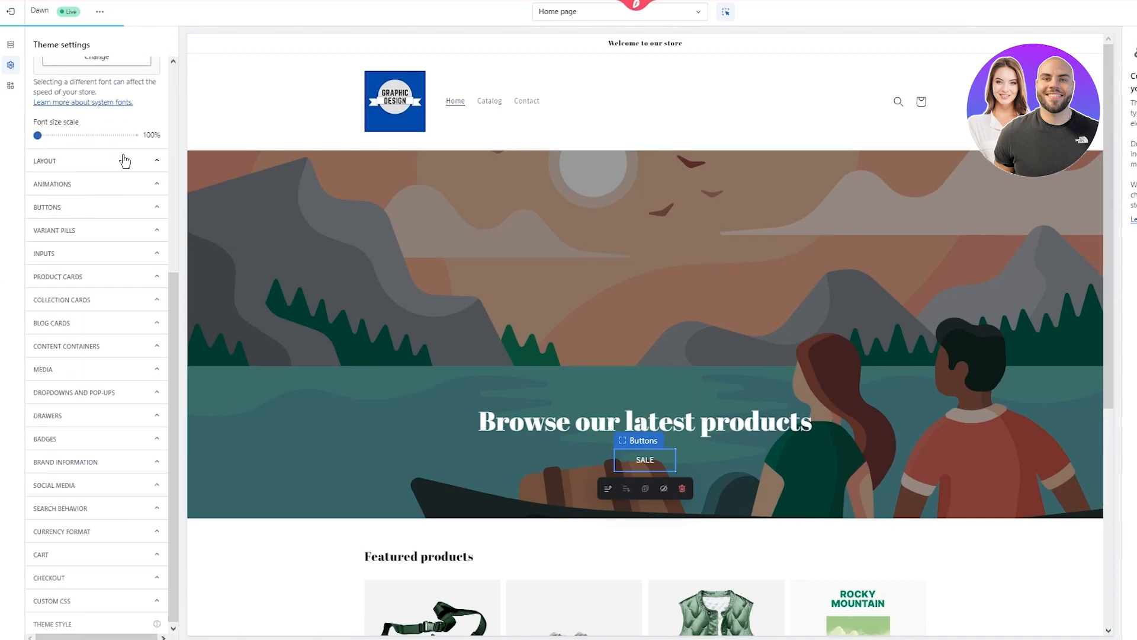
pyautogui.click(123, 157)
pyautogui.click(130, 181)
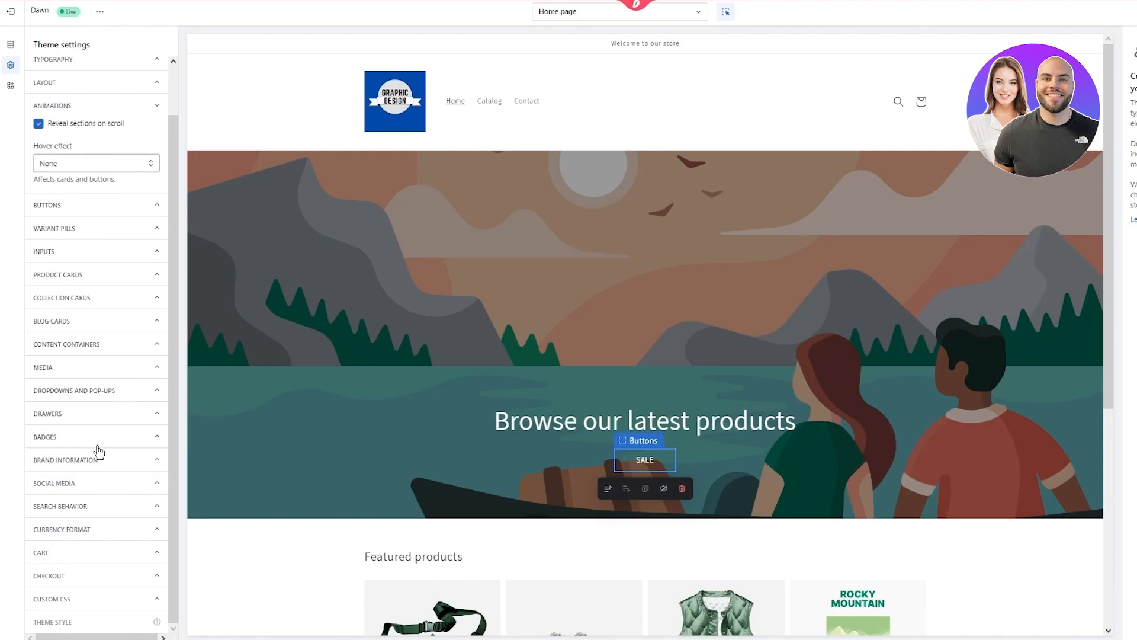
pyautogui.click(98, 553)
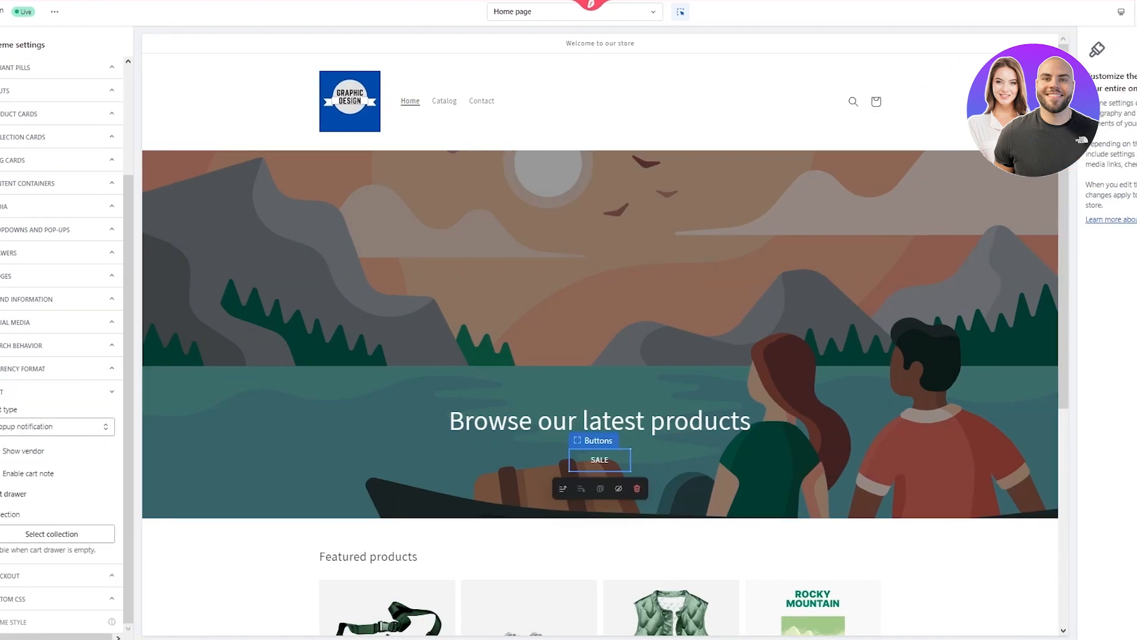
pyautogui.click(1112, 13)
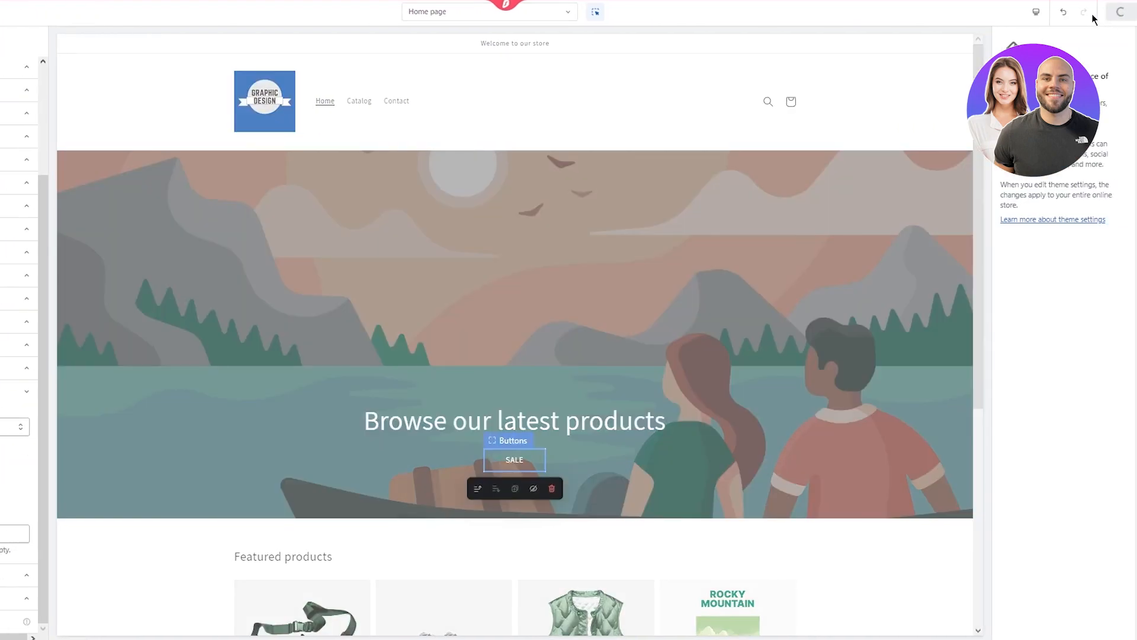